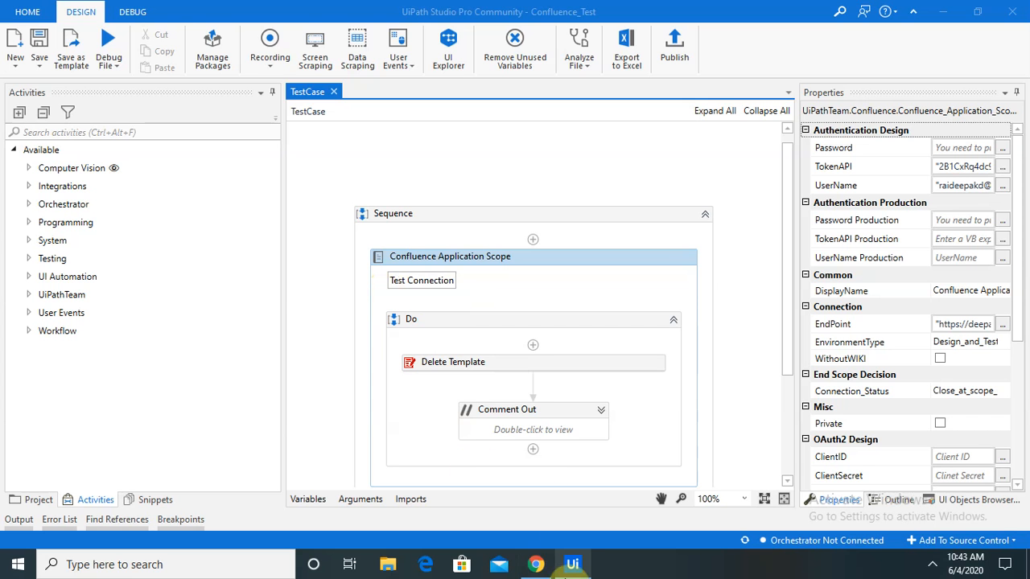
- View the Uipath_Test_Project space in Confluence in Chrome, and return to UiPath Studio to check the project's dependencies
{"action": "left_click", "coordinate": [539, 568]}
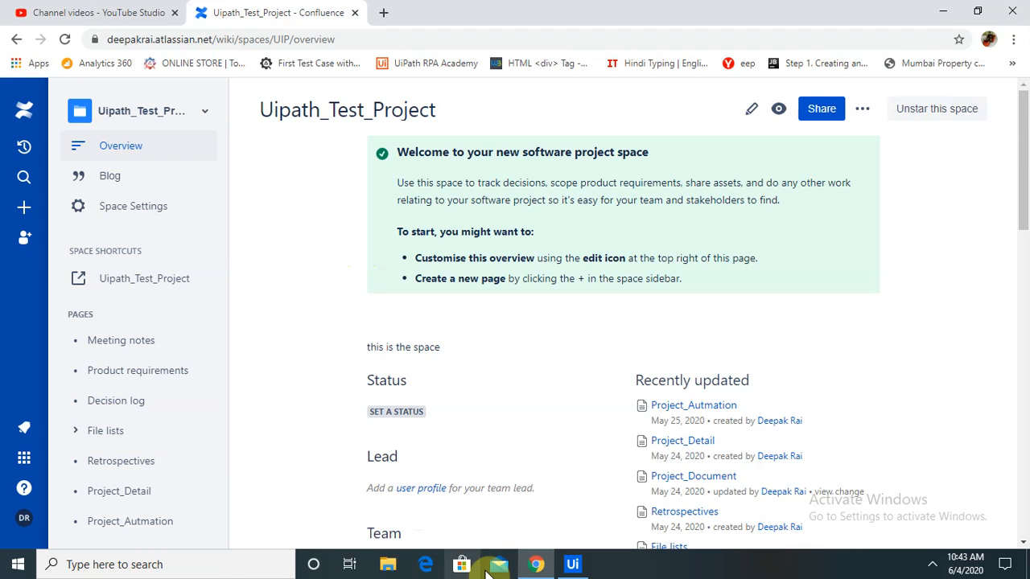
{"action": "left_click", "coordinate": [573, 565]}
{"action": "left_click", "coordinate": [41, 500]}
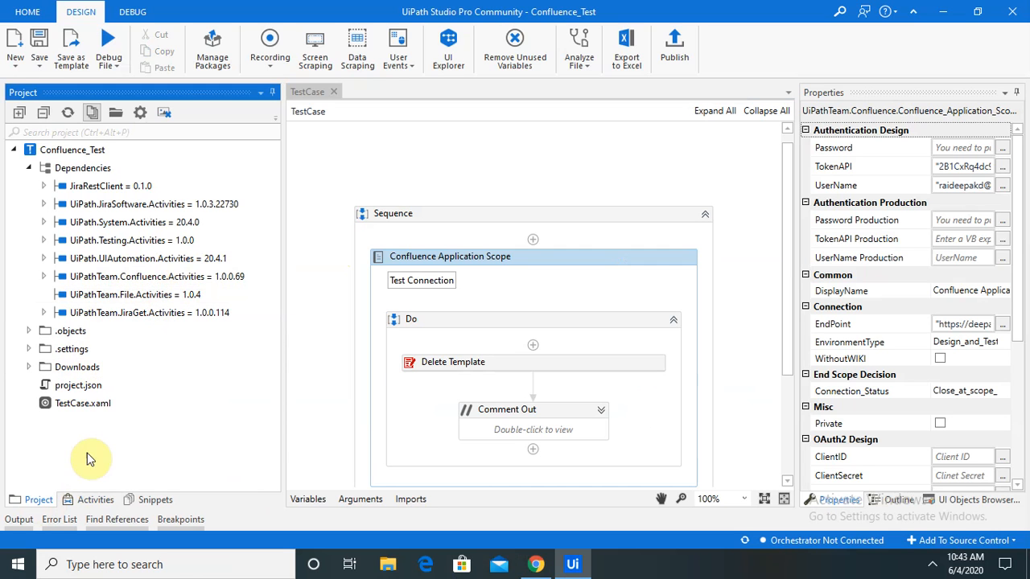
- List the Confluence activities that belong to the UiPathTeam activity group
{"action": "left_click", "coordinate": [87, 499]}
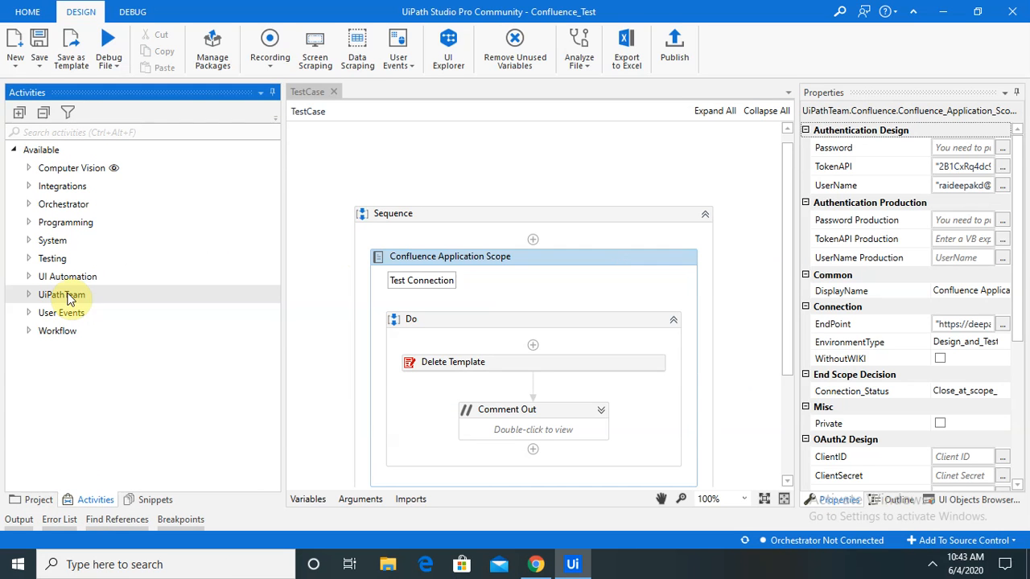
{"action": "left_click", "coordinate": [28, 296]}
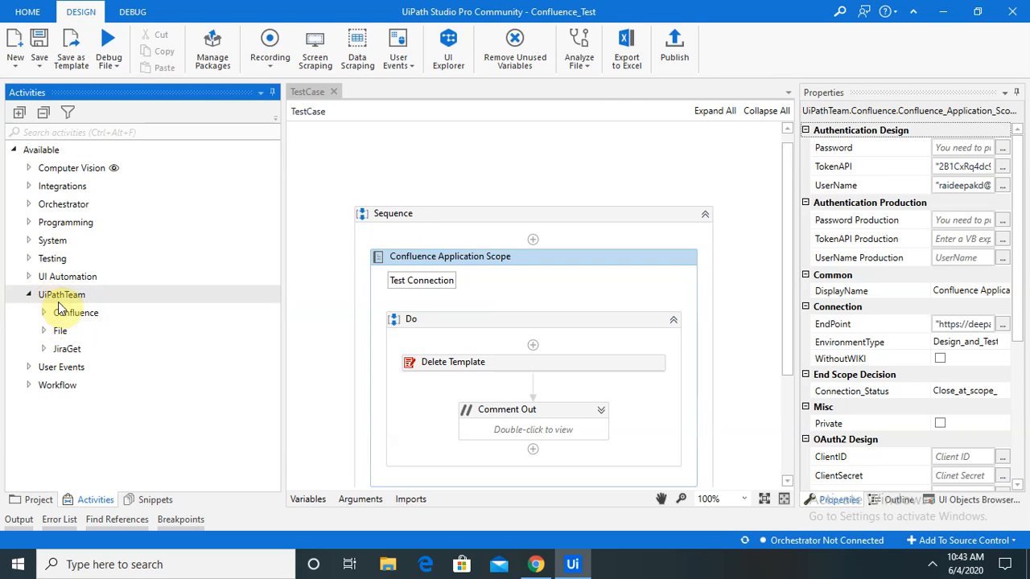
{"action": "left_click", "coordinate": [45, 313]}
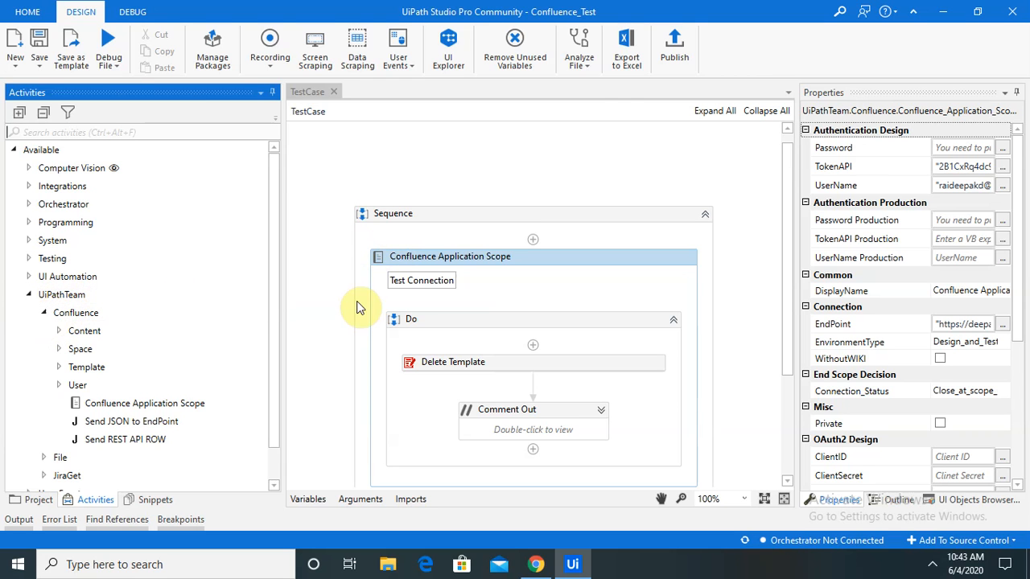
- Test the connection of the Confluence Application Scope and dismiss the command result
{"action": "left_click", "coordinate": [502, 293]}
{"action": "left_click", "coordinate": [515, 319]}
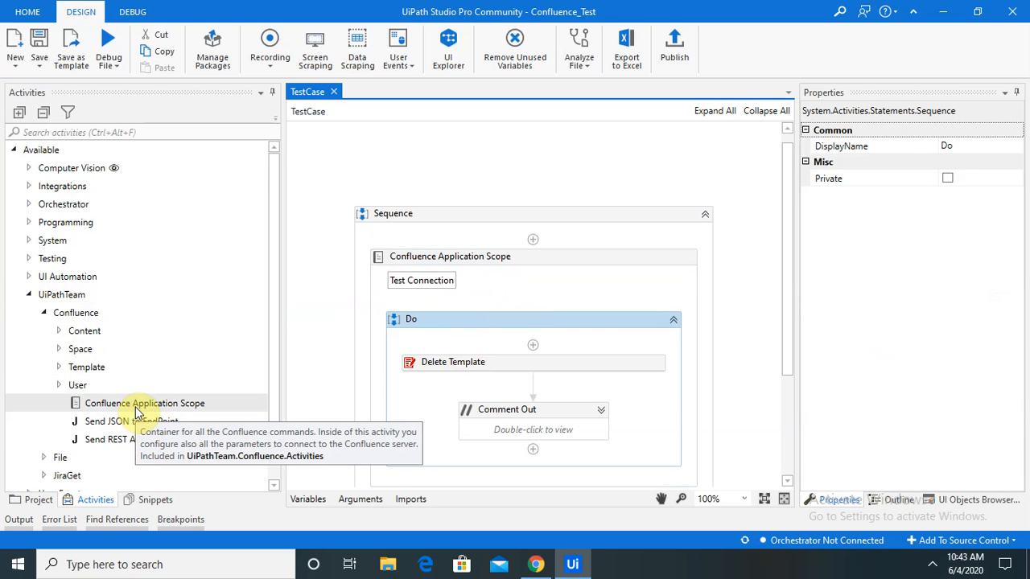
{"action": "left_click_drag", "start_coordinate": [137, 412], "coordinate": [421, 290]}
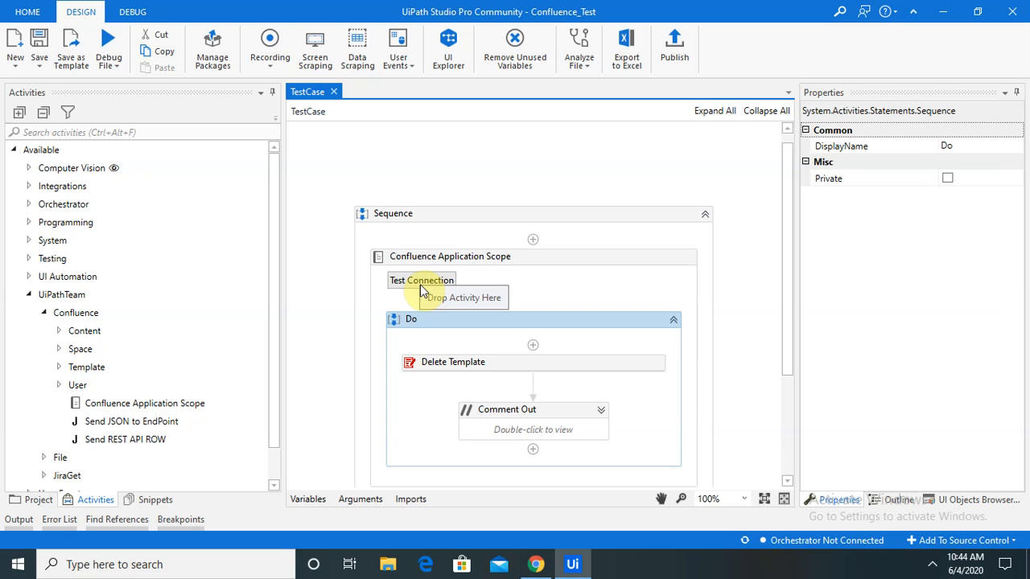
{"action": "left_click", "coordinate": [422, 284]}
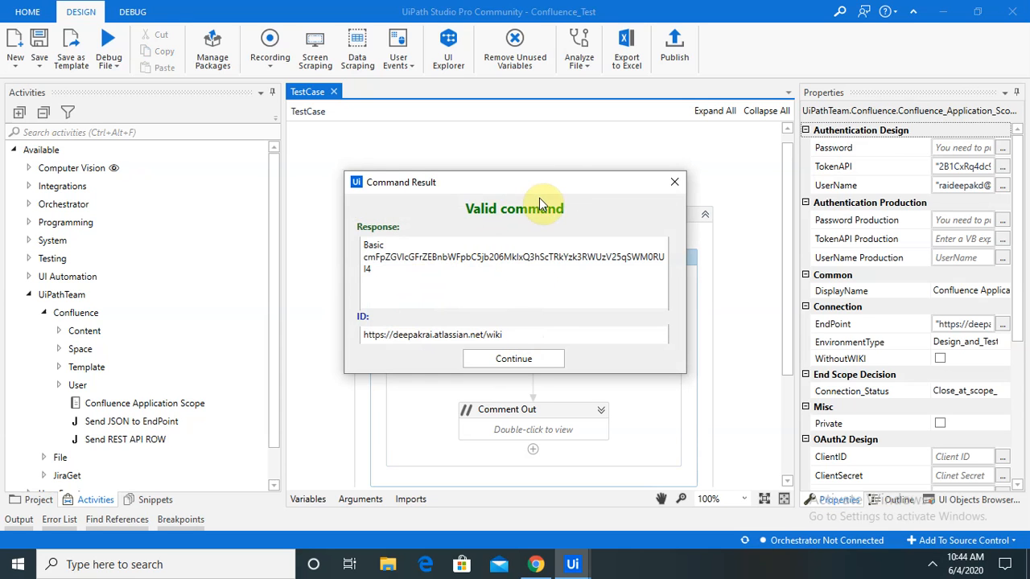
{"action": "left_click", "coordinate": [511, 362]}
- Delete the Delete Template activity from the Do sequence
{"action": "left_click", "coordinate": [524, 366]}
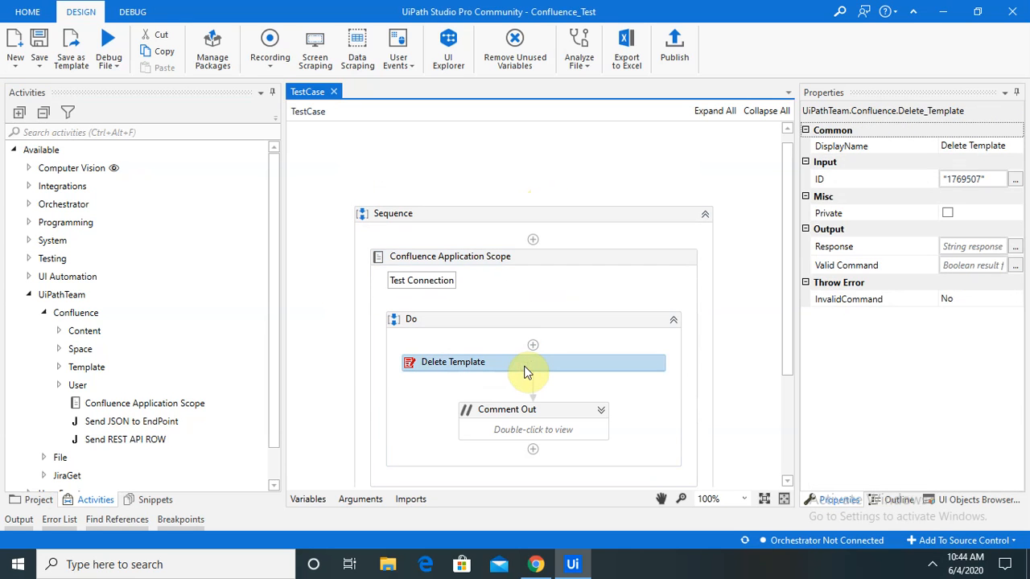
{"action": "key", "text": "Delete"}
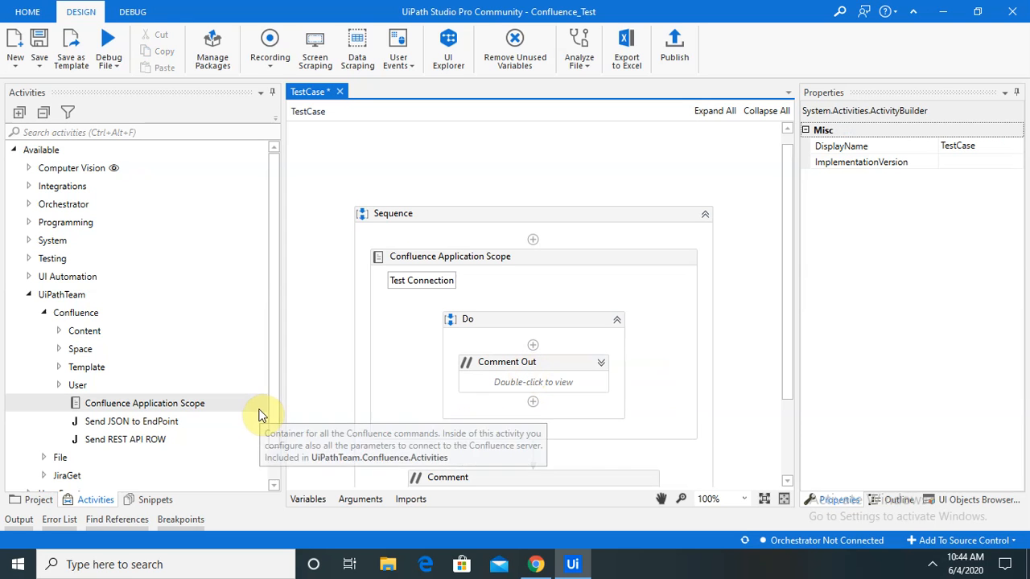
- Add the Get Content SQL activity above Comment Out in the Do sequence, and place Get Content List above it
{"action": "left_click", "coordinate": [58, 349]}
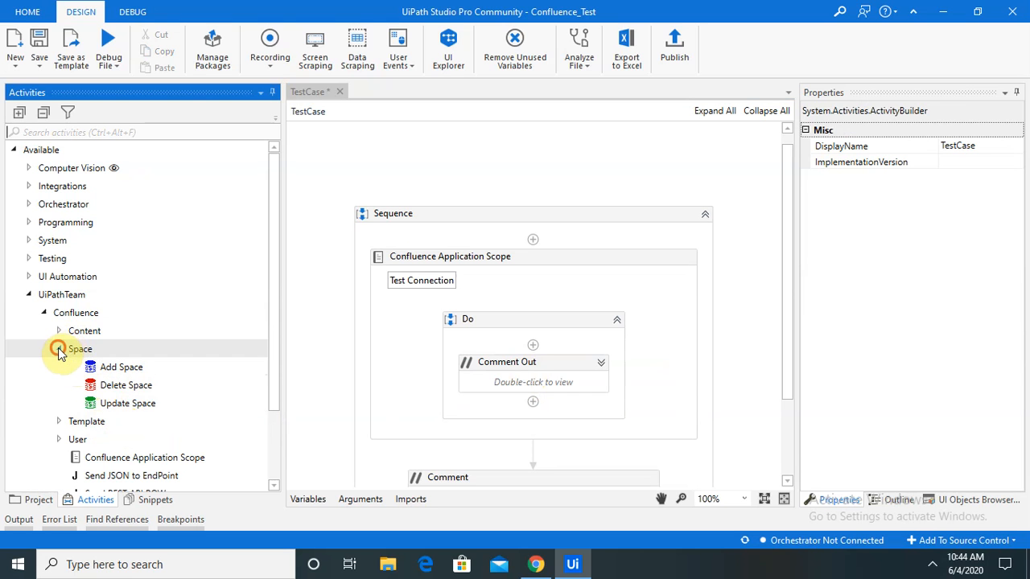
{"action": "left_click", "coordinate": [58, 349]}
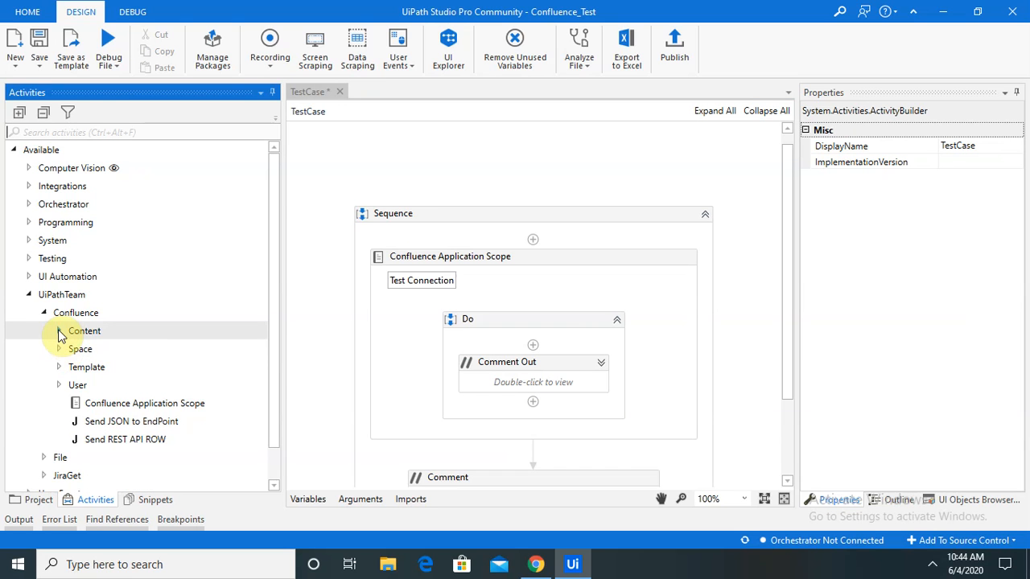
{"action": "left_click", "coordinate": [59, 331]}
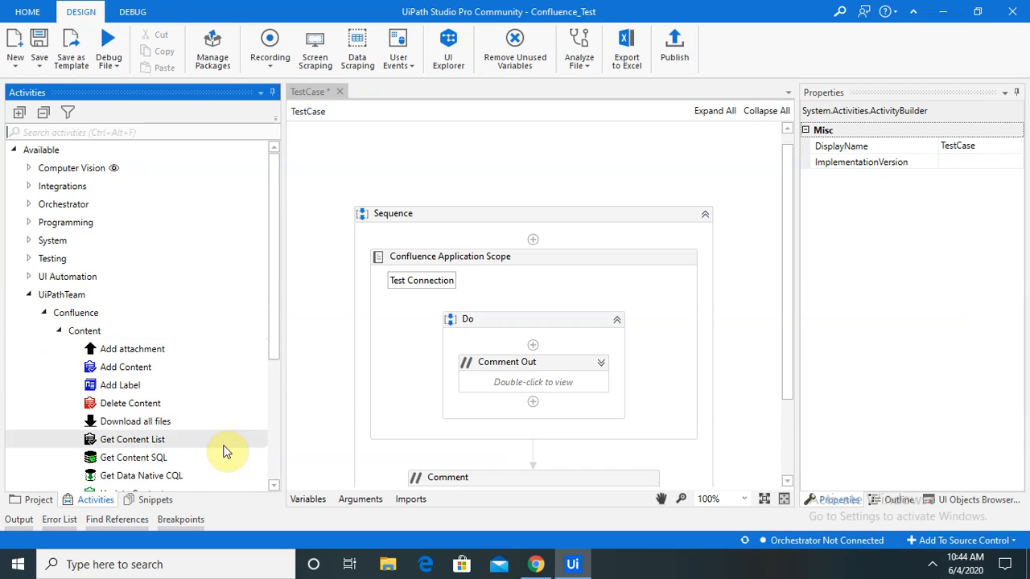
{"action": "left_click_drag", "start_coordinate": [274, 332], "coordinate": [276, 391]}
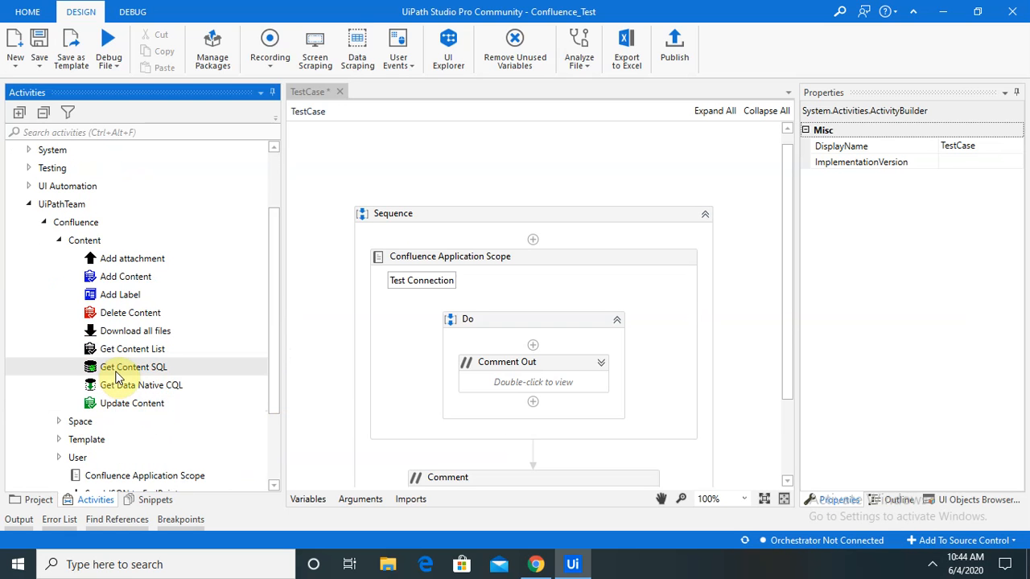
{"action": "left_click_drag", "start_coordinate": [103, 368], "coordinate": [552, 352]}
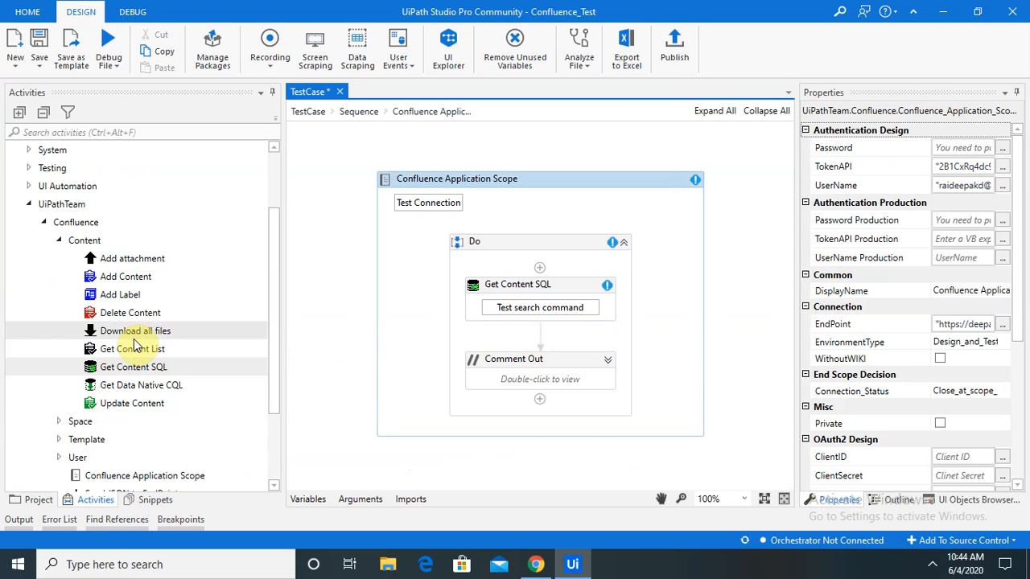
{"action": "left_click_drag", "start_coordinate": [133, 352], "coordinate": [559, 276]}
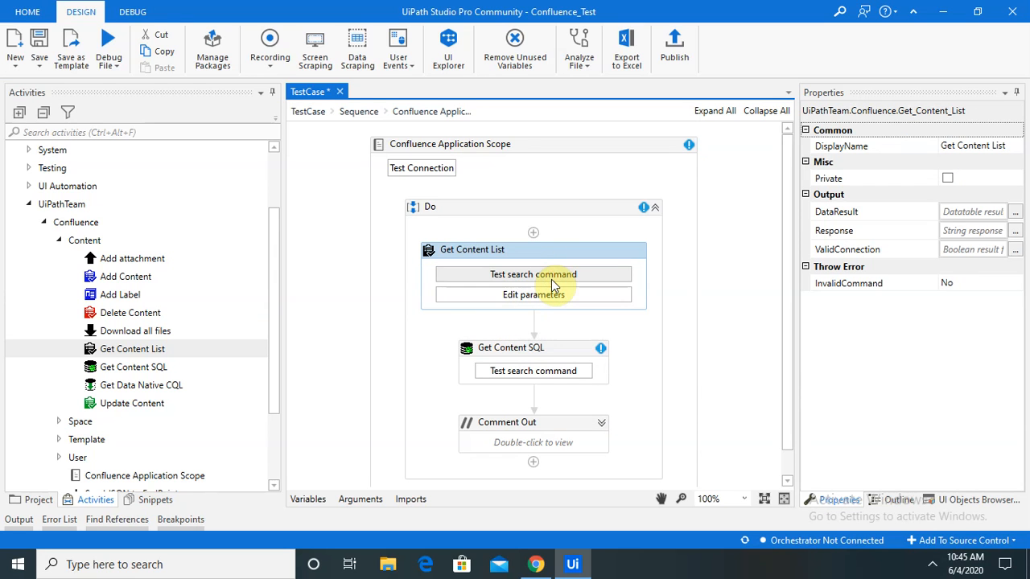
- Look at the search wizard and the parameters of Get Content List, closing both without changes
{"action": "left_click", "coordinate": [552, 283]}
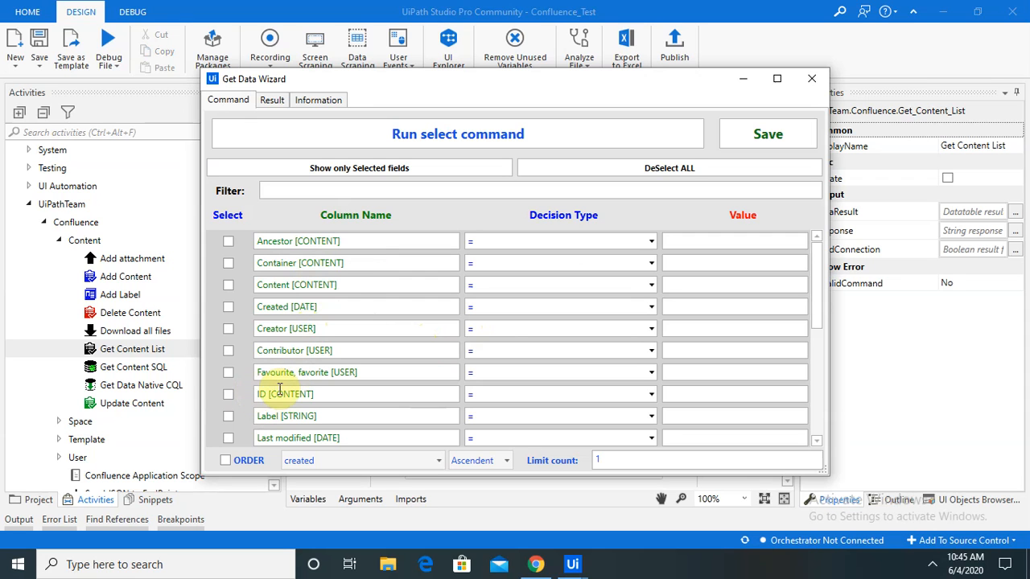
{"action": "left_click", "coordinate": [811, 78]}
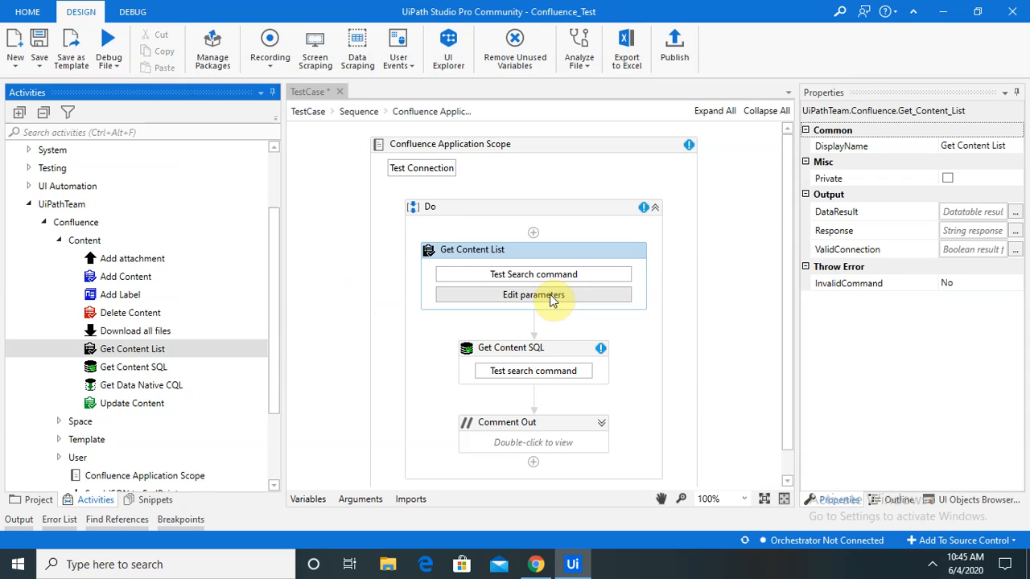
{"action": "left_click", "coordinate": [552, 298]}
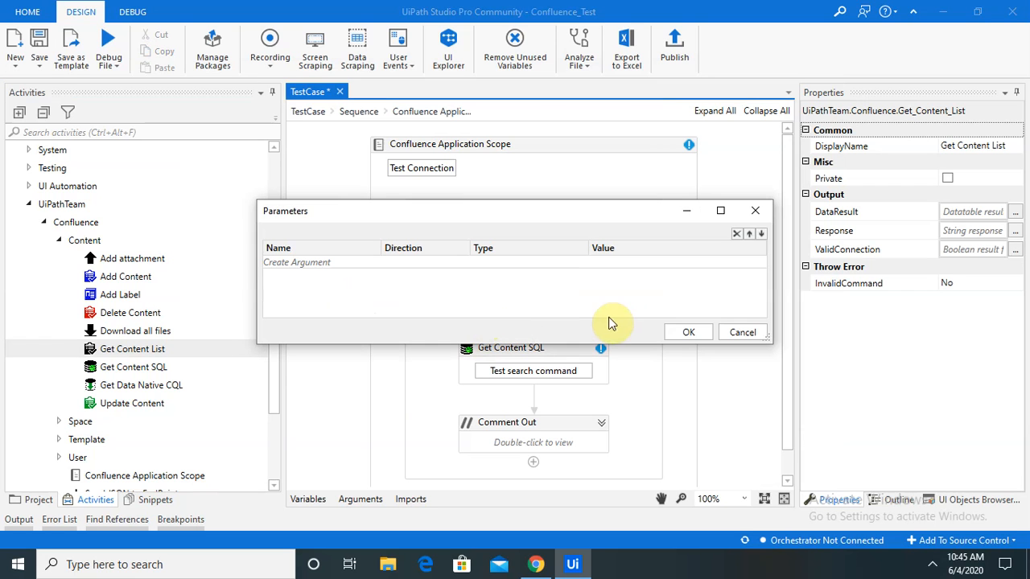
{"action": "left_click", "coordinate": [740, 332]}
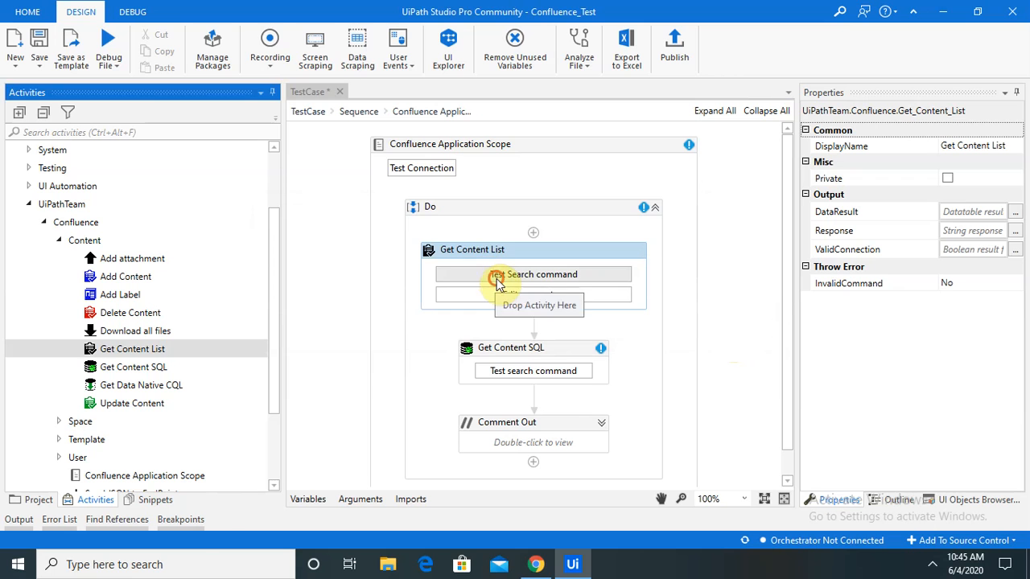
- Open the Get Content List search wizard and select the ID, Label and Space key columns
{"action": "left_click", "coordinate": [493, 277]}
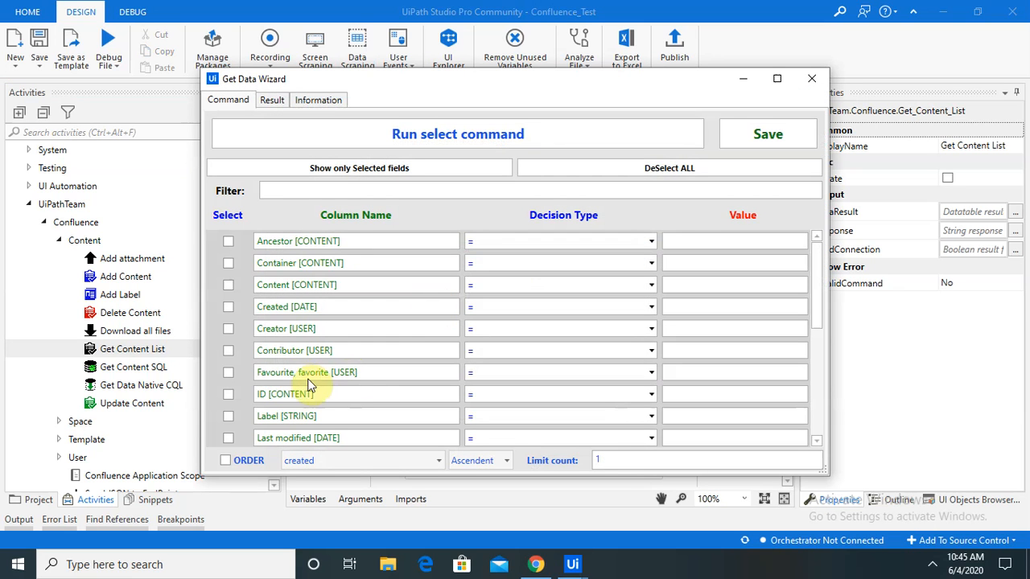
{"action": "left_click", "coordinate": [230, 396]}
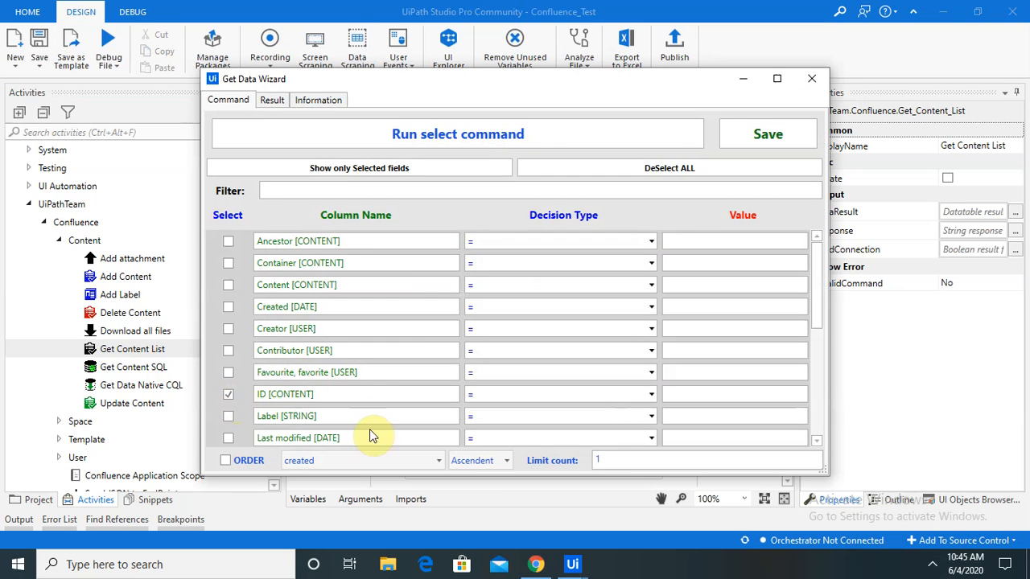
{"action": "left_click", "coordinate": [228, 418]}
{"action": "left_click_drag", "start_coordinate": [821, 297], "coordinate": [827, 405]}
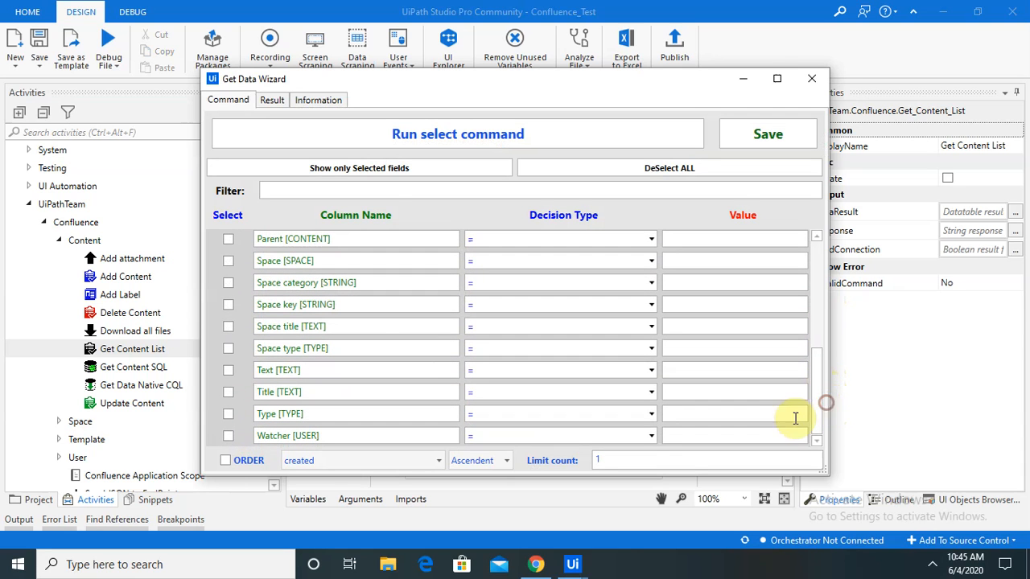
{"action": "left_click", "coordinate": [228, 309]}
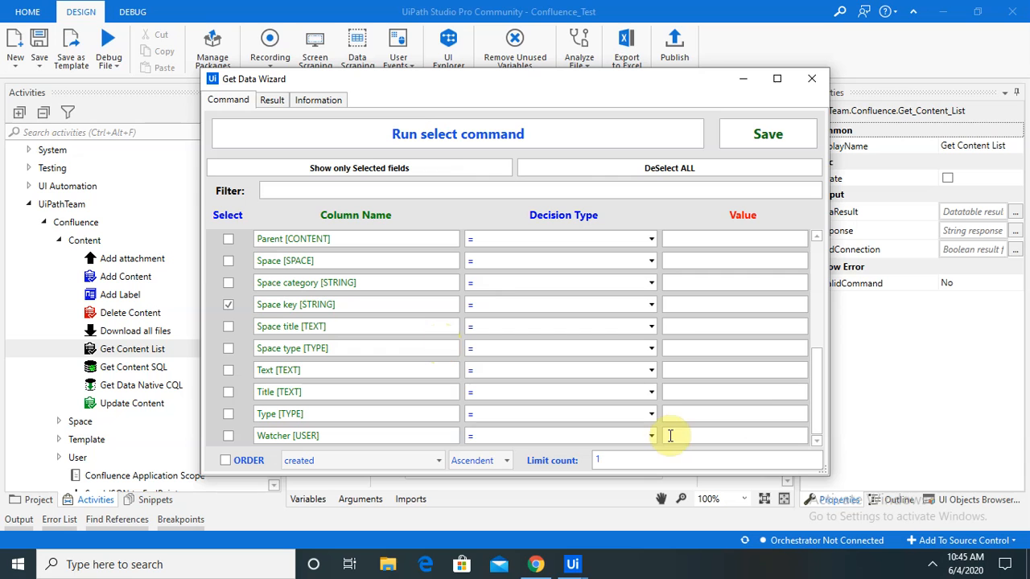
{"action": "left_click_drag", "start_coordinate": [819, 406], "coordinate": [820, 284]}
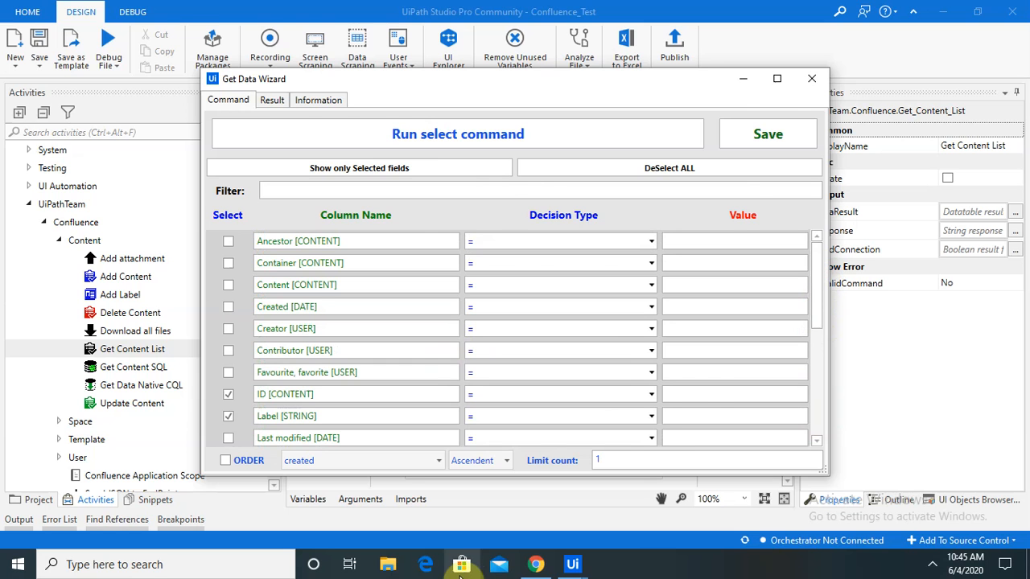
- Switch to Confluence in Chrome, open the Uipath_Test_Project space's settings and copy the space name
{"action": "left_click", "coordinate": [536, 564]}
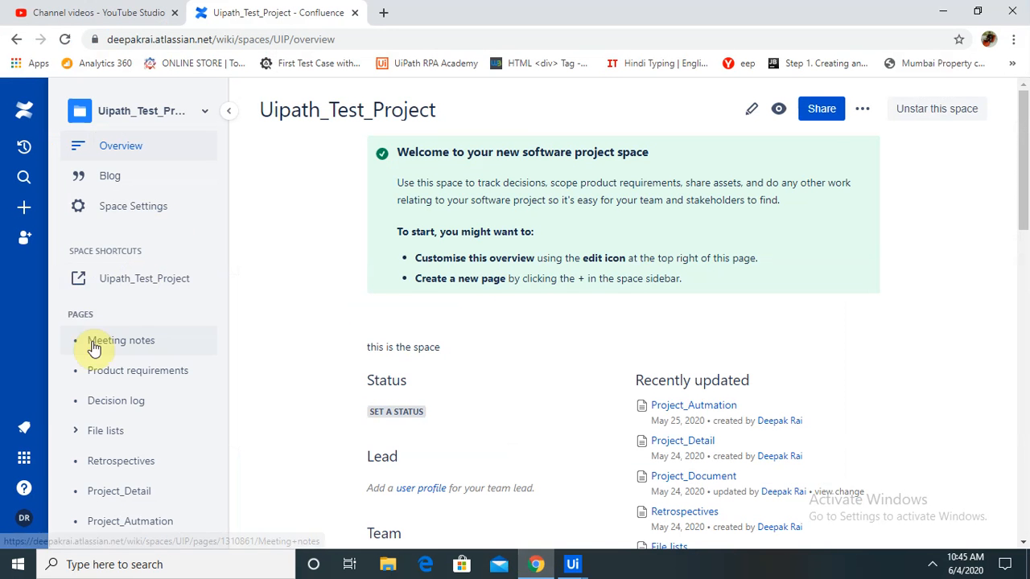
{"action": "left_click", "coordinate": [130, 216]}
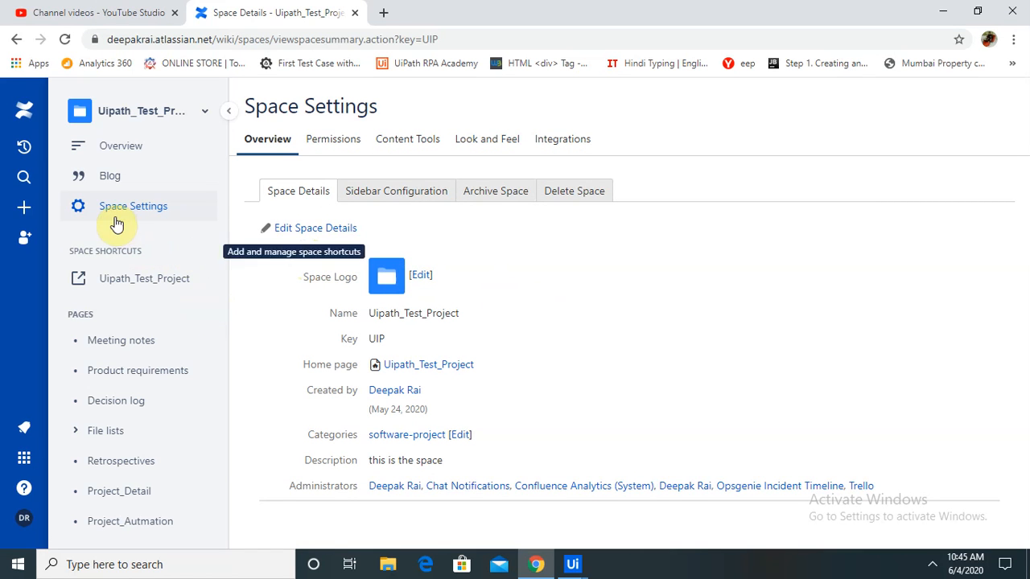
{"action": "left_click", "coordinate": [199, 112]}
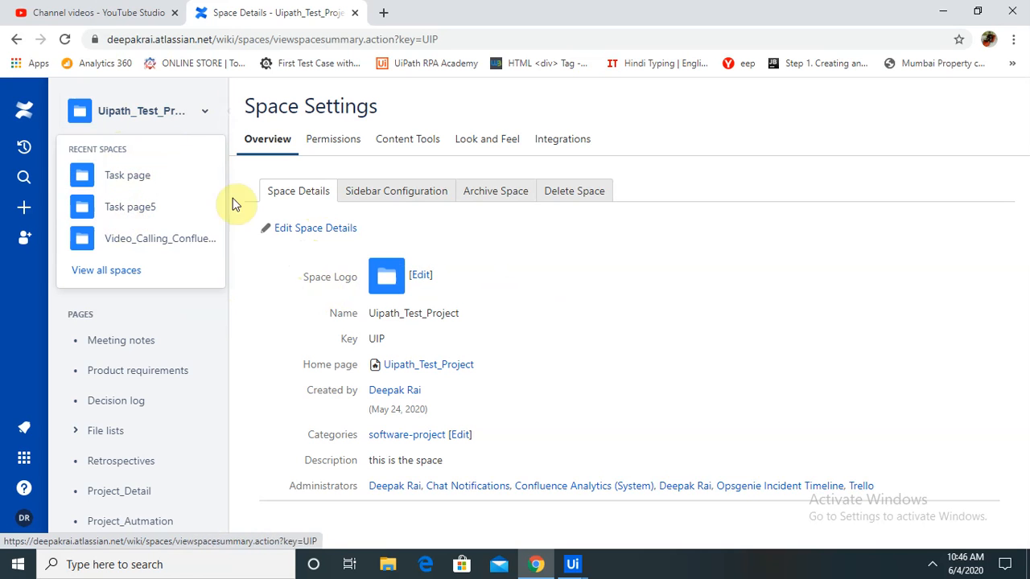
{"action": "left_click", "coordinate": [493, 337]}
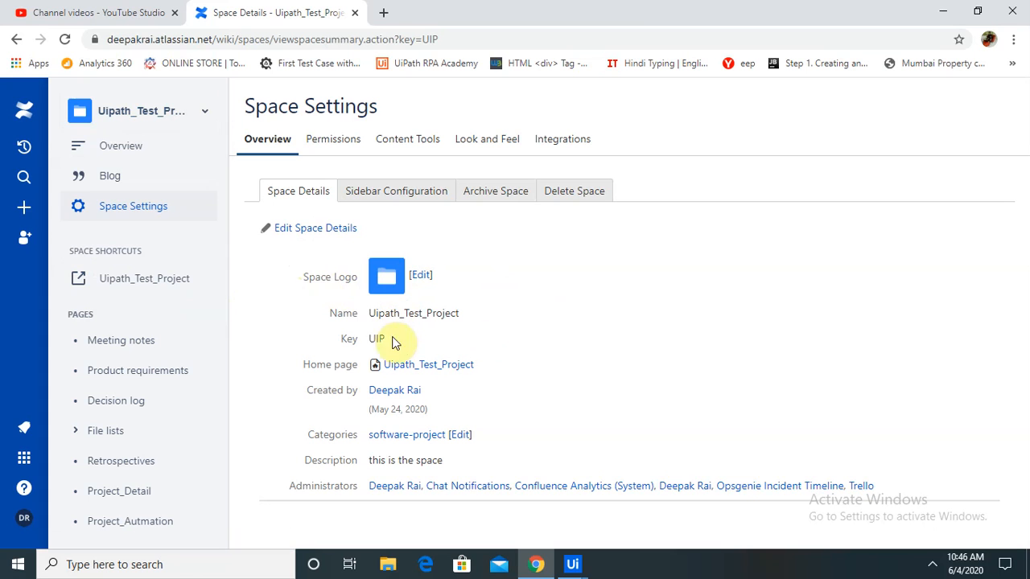
{"action": "left_click_drag", "start_coordinate": [373, 316], "coordinate": [459, 314]}
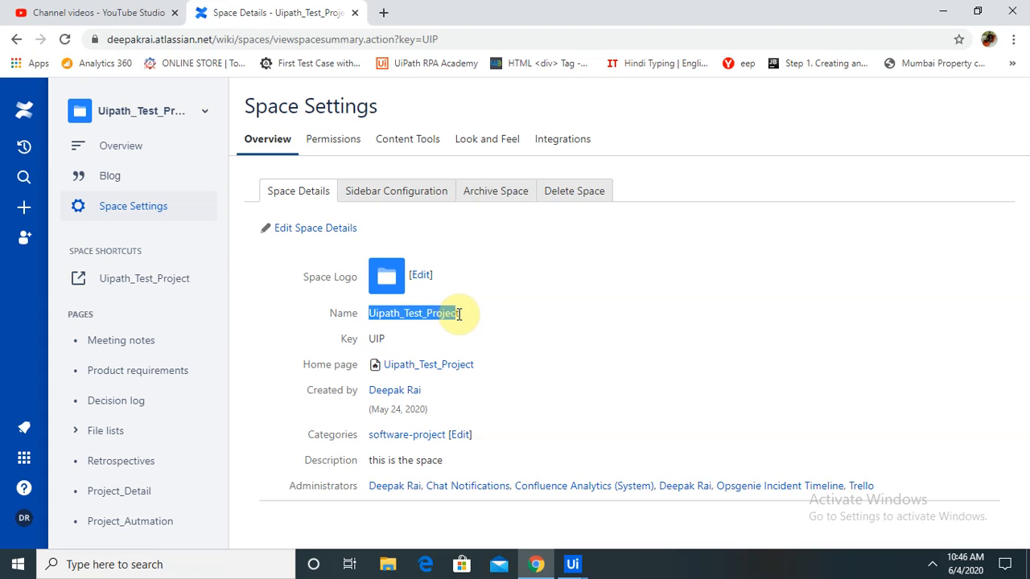
- Return to the Get Data Wizard and deselect the ID and Label columns
{"action": "left_click", "coordinate": [572, 564]}
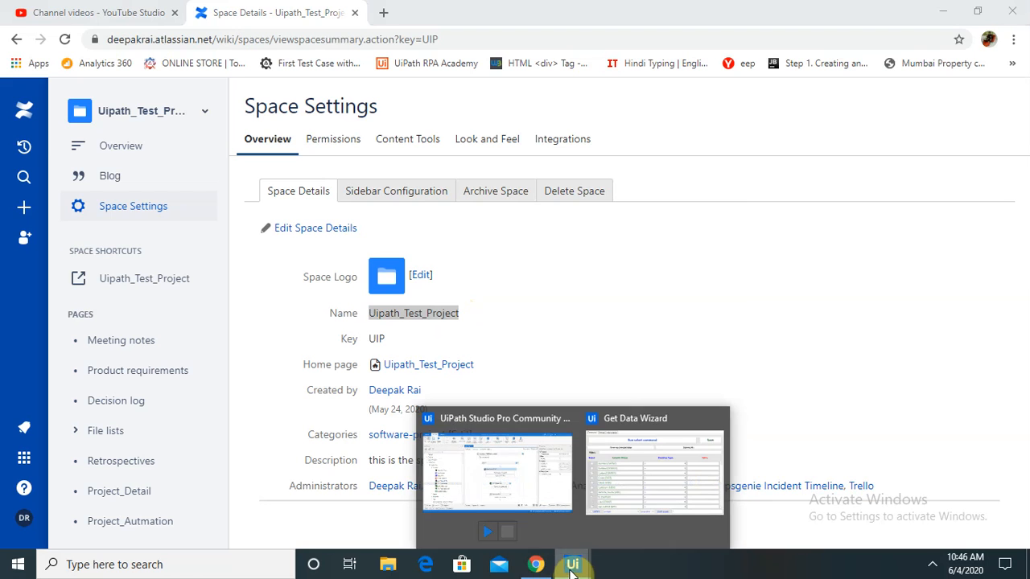
{"action": "left_click", "coordinate": [637, 498]}
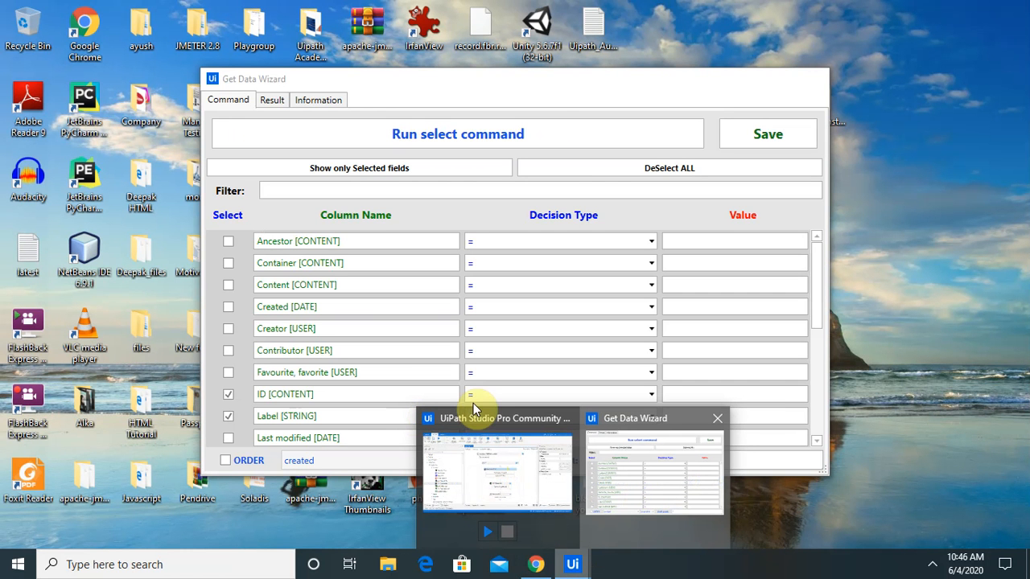
{"action": "left_click", "coordinate": [228, 394]}
{"action": "left_click", "coordinate": [229, 416]}
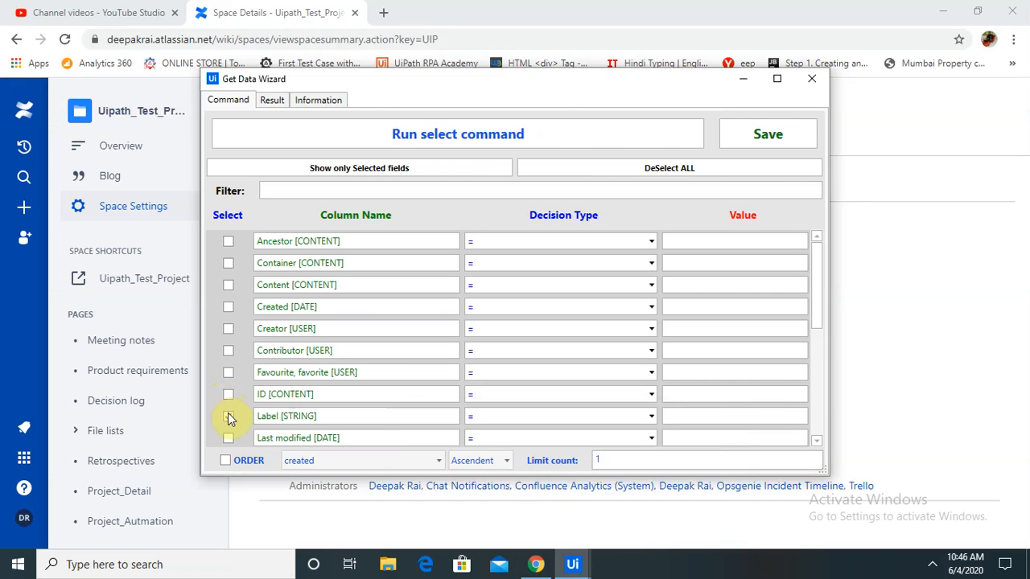
- Select rows by setting the Space key value to "Uipath_Test_Project" in double quotes and run the select command
{"action": "left_click_drag", "start_coordinate": [820, 324], "coordinate": [820, 399]}
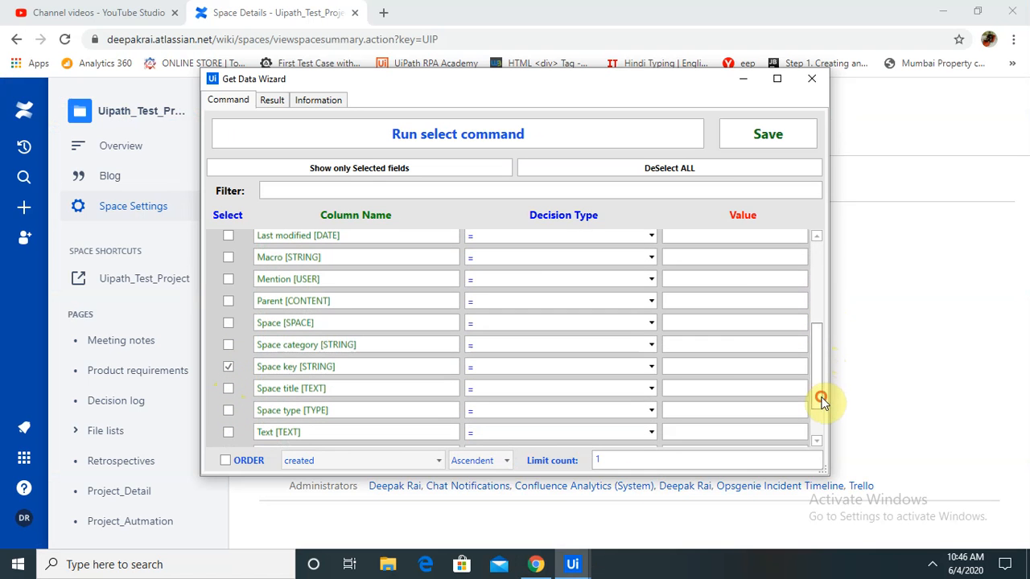
{"action": "left_click", "coordinate": [699, 364]}
{"action": "type", "text": "'"}
{"action": "type", "text": "Uipath_Test_Project"}
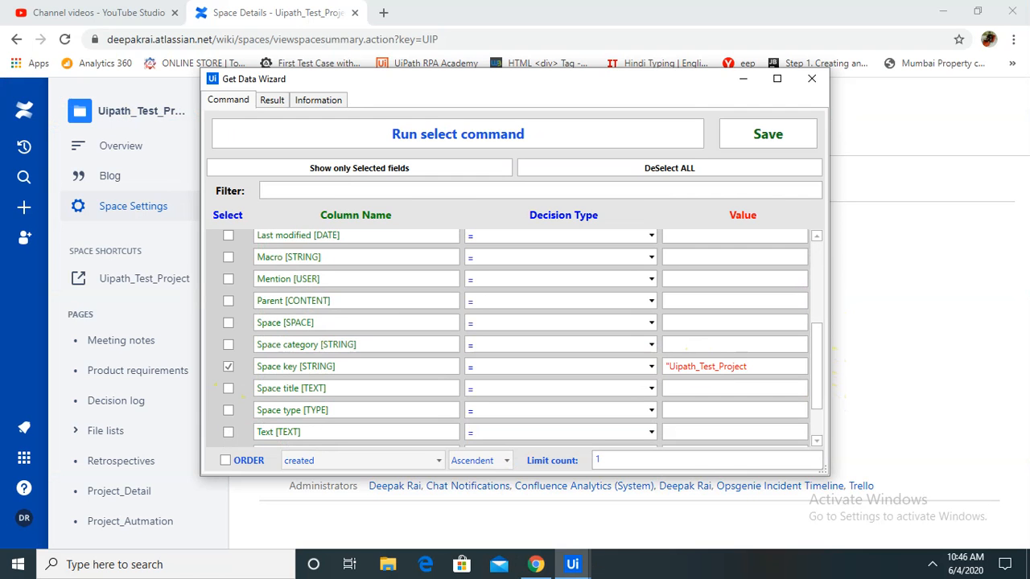
{"action": "type", "text": "'"}
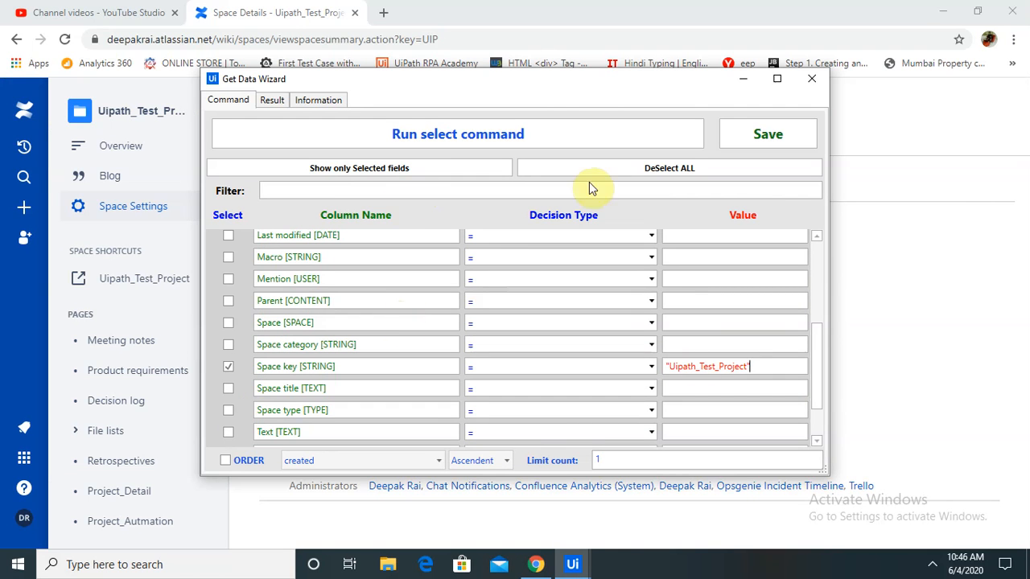
{"action": "left_click", "coordinate": [538, 145]}
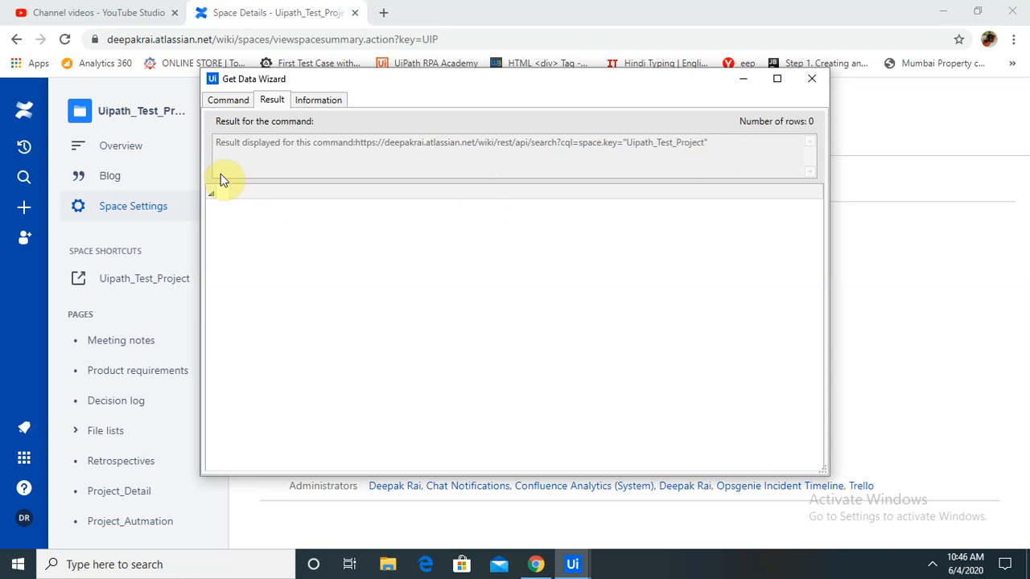
- Return to the command, deselect the Space key column and remove its value, keeping a copy of the text
{"action": "left_click", "coordinate": [228, 102]}
{"action": "left_click", "coordinate": [230, 369]}
{"action": "left_click", "coordinate": [760, 366]}
{"action": "left_click_drag", "start_coordinate": [760, 366], "coordinate": [631, 363]}
{"action": "key", "text": "ctrl+c"}
{"action": "key", "text": "BackSpace"}
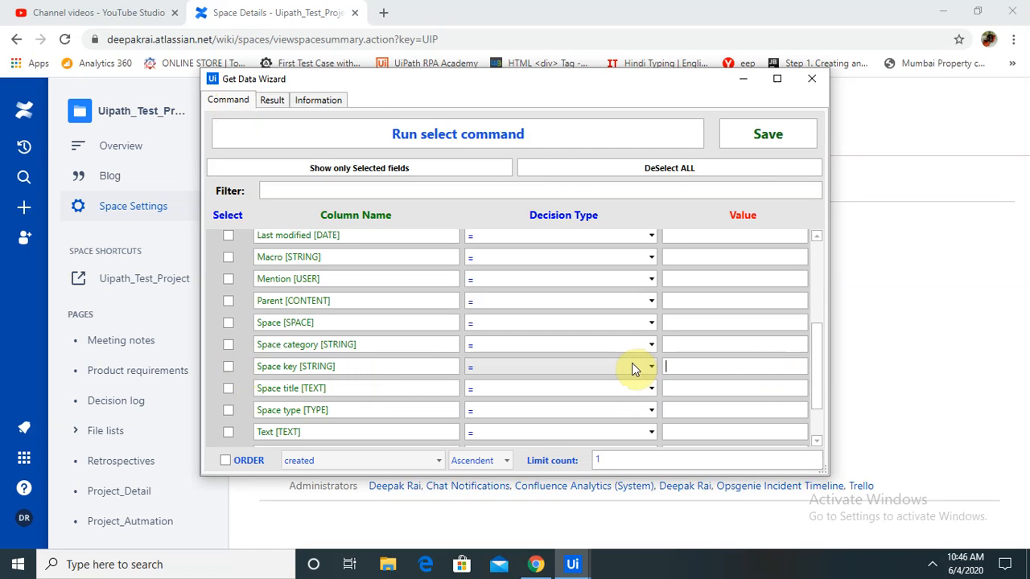
- Select the Space column with the value "Uipath_Test_Project" in double quotes and run the select command
{"action": "left_click", "coordinate": [227, 324]}
{"action": "left_click", "coordinate": [716, 318]}
{"action": "type", "text": "'"}
{"action": "key", "text": "ctrl+v"}
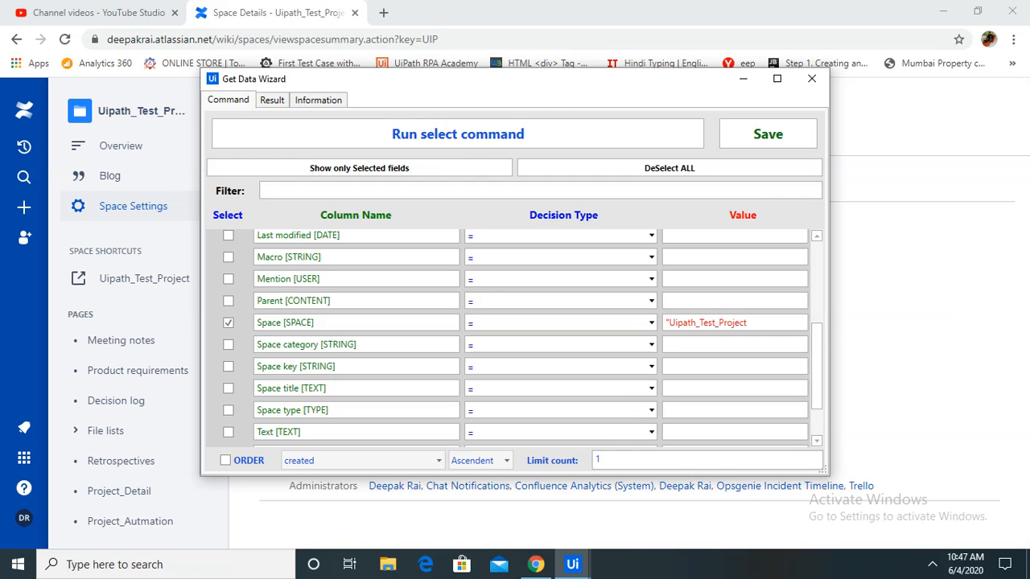
{"action": "left_click", "coordinate": [432, 135]}
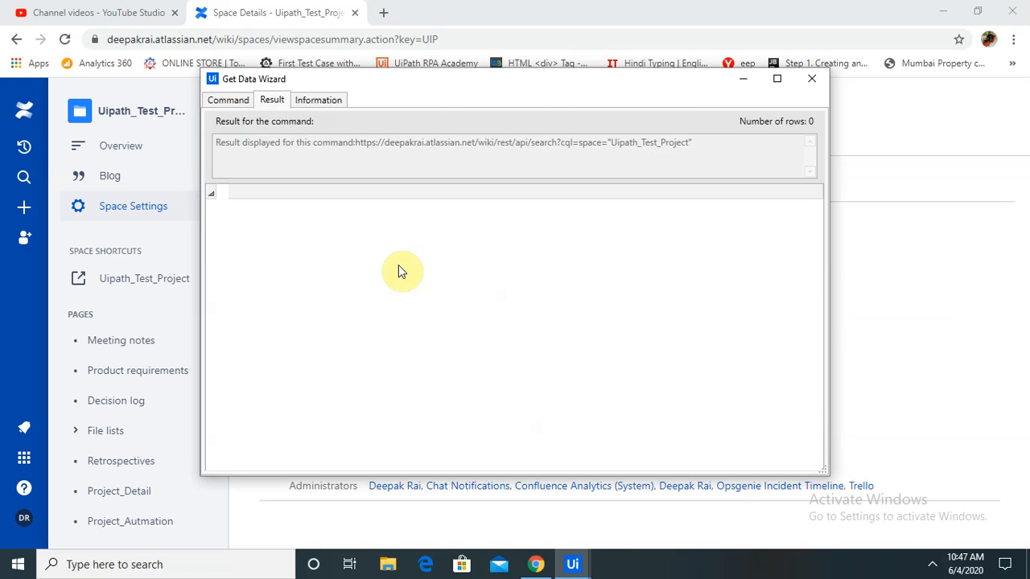
- Return to the command, deselect the Space column and clear its value
{"action": "left_click", "coordinate": [227, 100]}
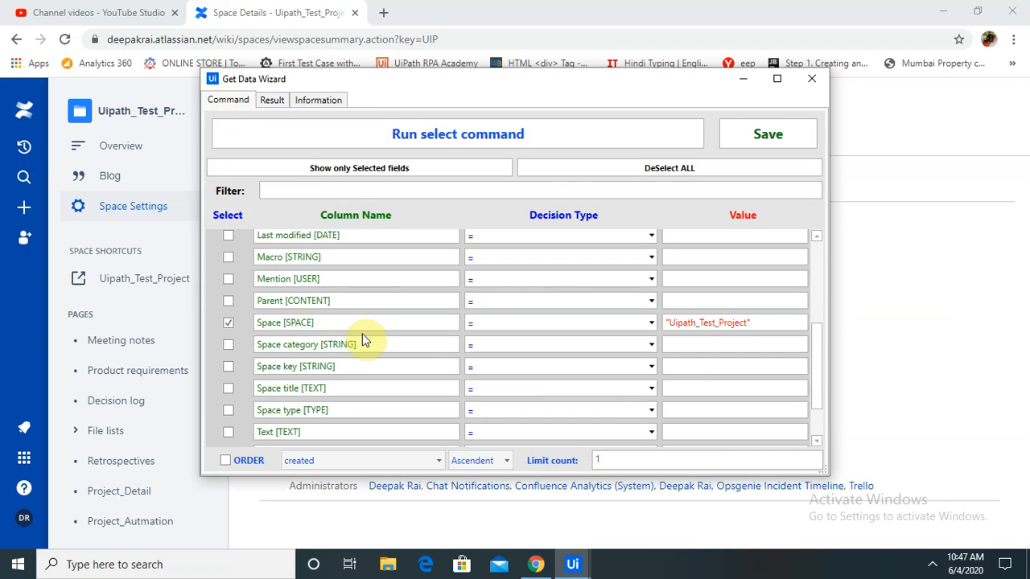
{"action": "left_click", "coordinate": [229, 323]}
{"action": "left_click_drag", "start_coordinate": [756, 322], "coordinate": [609, 320]}
{"action": "key", "text": "Delete"}
- Select the ID column with the value "UIP" in double quotes and run the select command
{"action": "left_click_drag", "start_coordinate": [816, 339], "coordinate": [805, 294]}
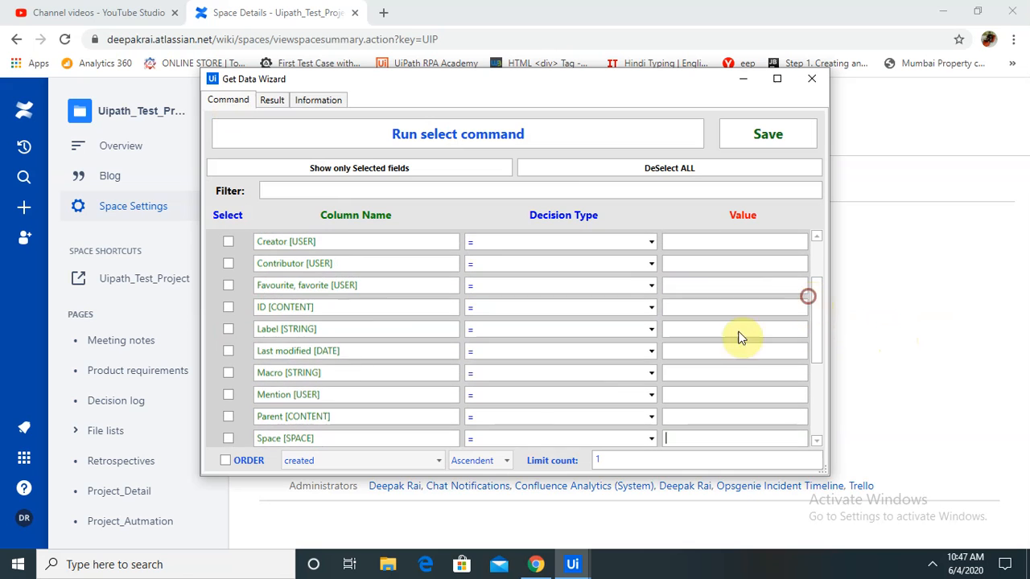
{"action": "left_click", "coordinate": [227, 310]}
{"action": "left_click", "coordinate": [685, 304]}
{"action": "type", "text": "1"}
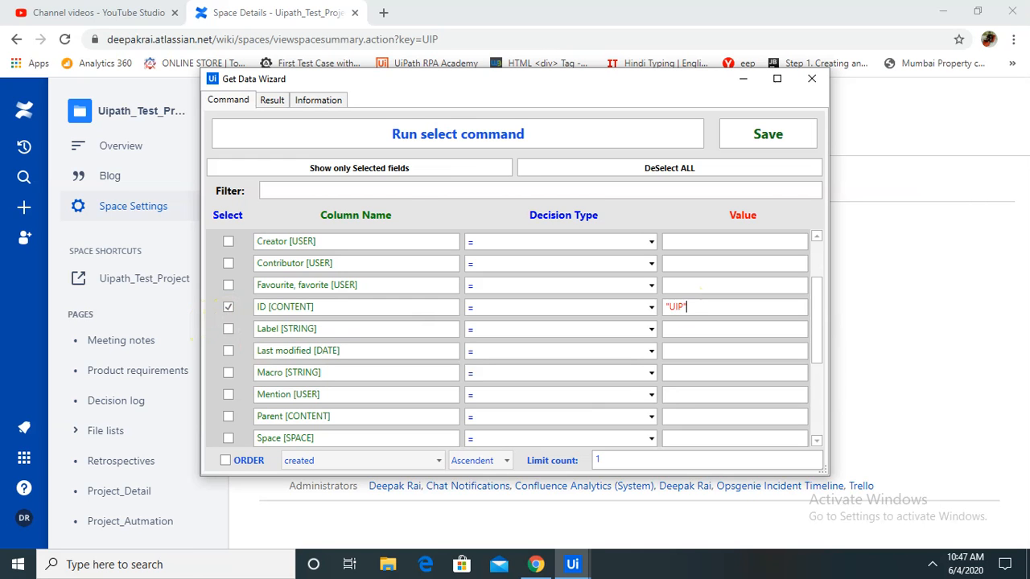
{"action": "left_click", "coordinate": [449, 137]}
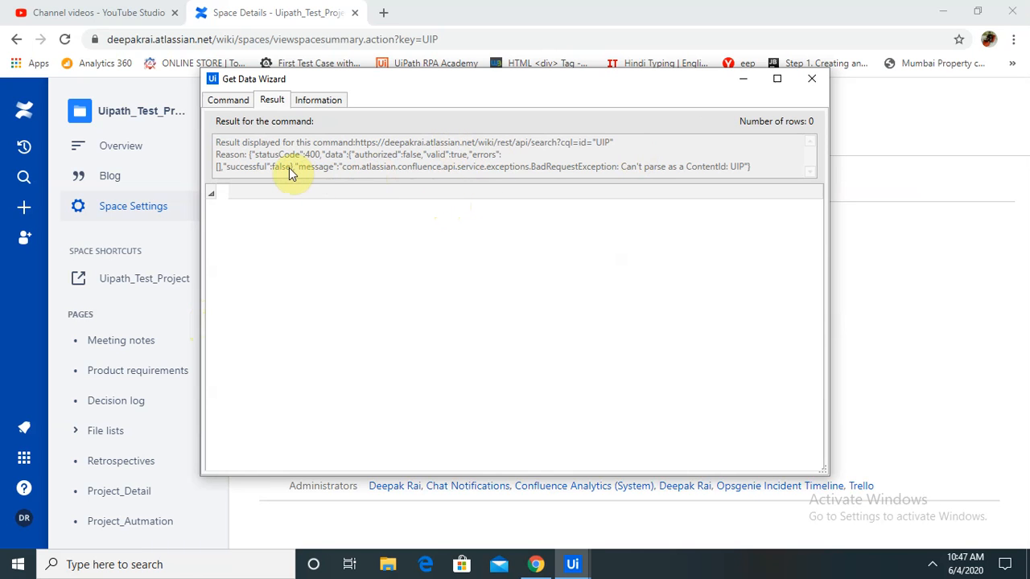
- Minimize the wizard to reach the Confluence Space Details page and select the space's key, UIP
{"action": "left_click", "coordinate": [495, 161]}
{"action": "left_click", "coordinate": [743, 78]}
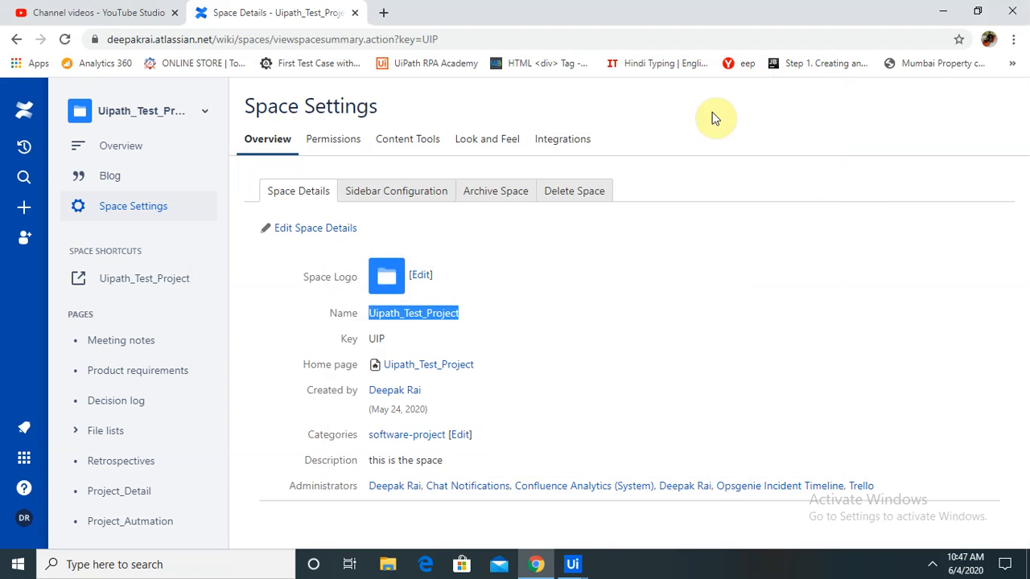
{"action": "left_click", "coordinate": [407, 344]}
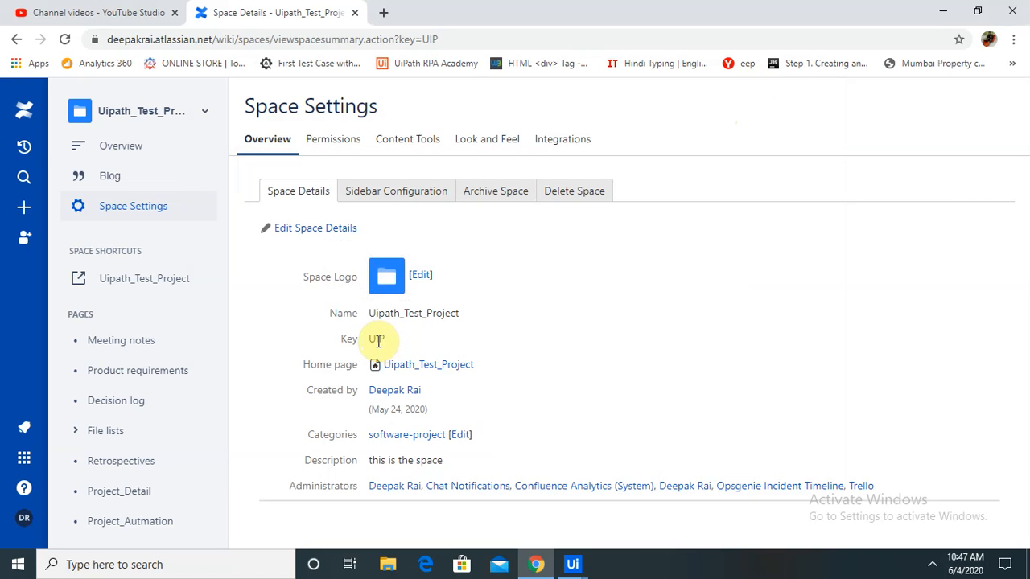
{"action": "left_click_drag", "start_coordinate": [367, 339], "coordinate": [385, 337]}
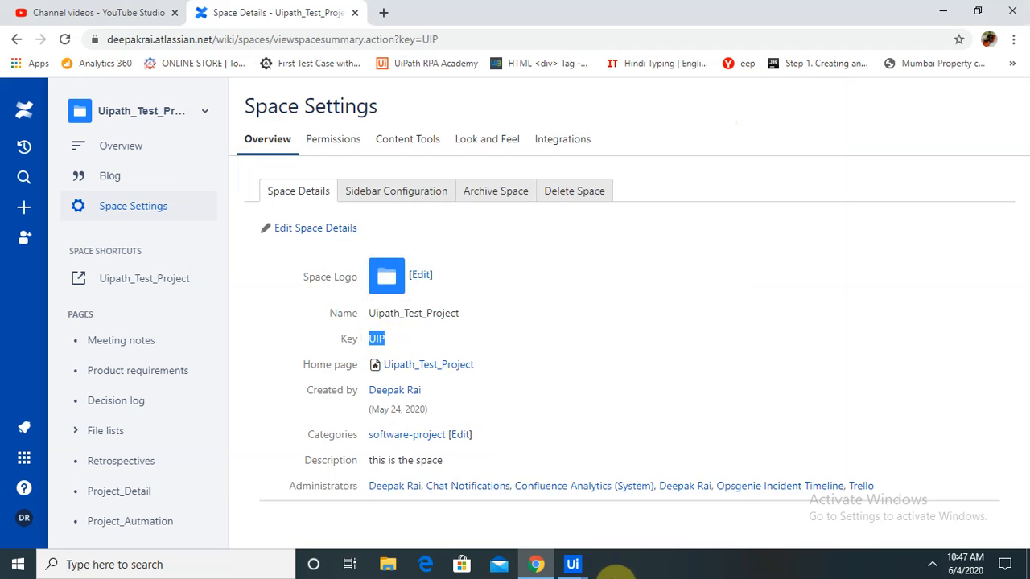
- Switch back to the Get Data Wizard's command and deselect the ID column
{"action": "left_click", "coordinate": [573, 564]}
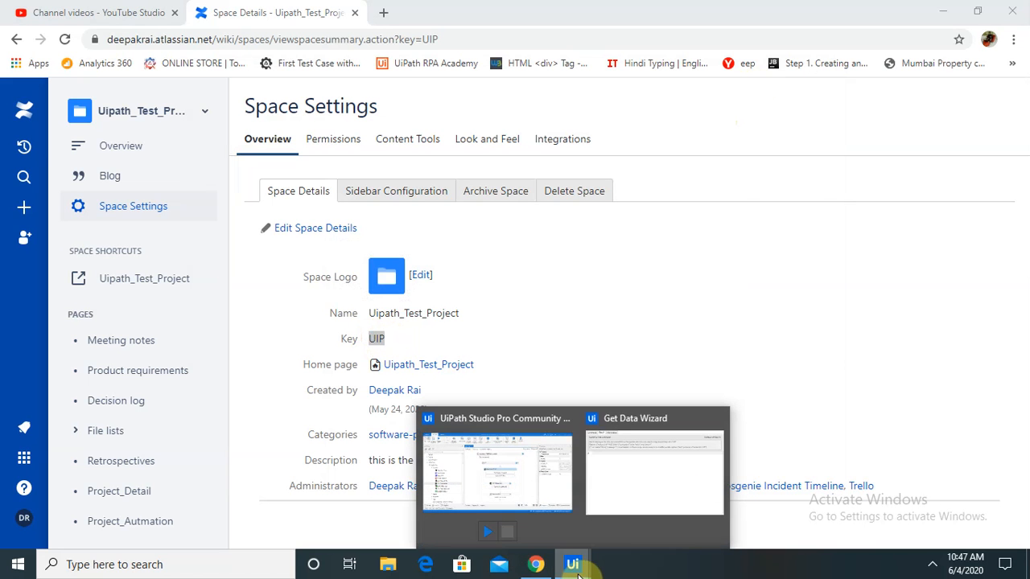
{"action": "left_click", "coordinate": [661, 469]}
{"action": "left_click", "coordinate": [234, 100]}
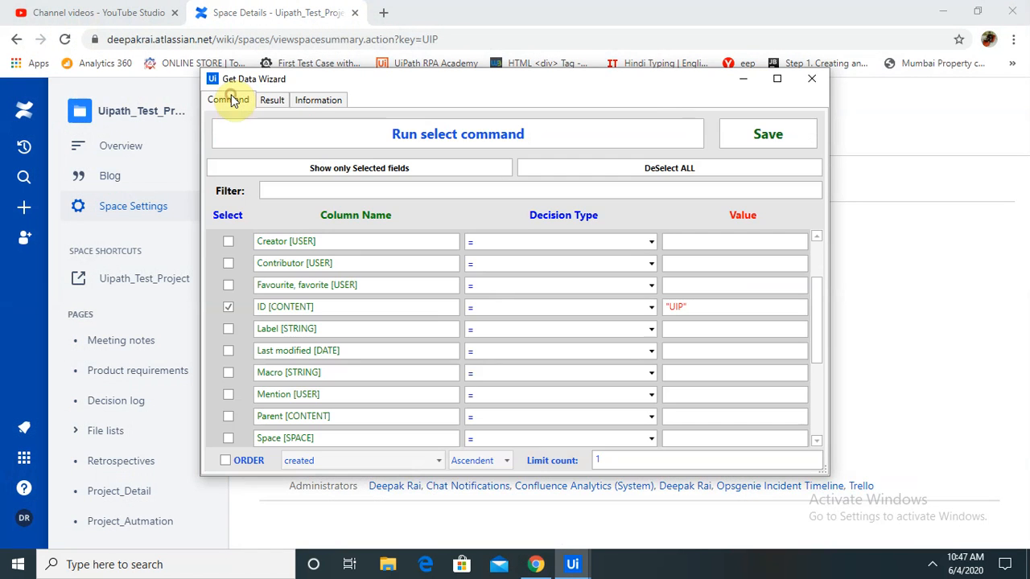
{"action": "left_click", "coordinate": [228, 307]}
- Select the Space key column with the value "UIP" in double quotes, run the select command and look through the returned rows
{"action": "left_click_drag", "start_coordinate": [815, 324], "coordinate": [819, 372]}
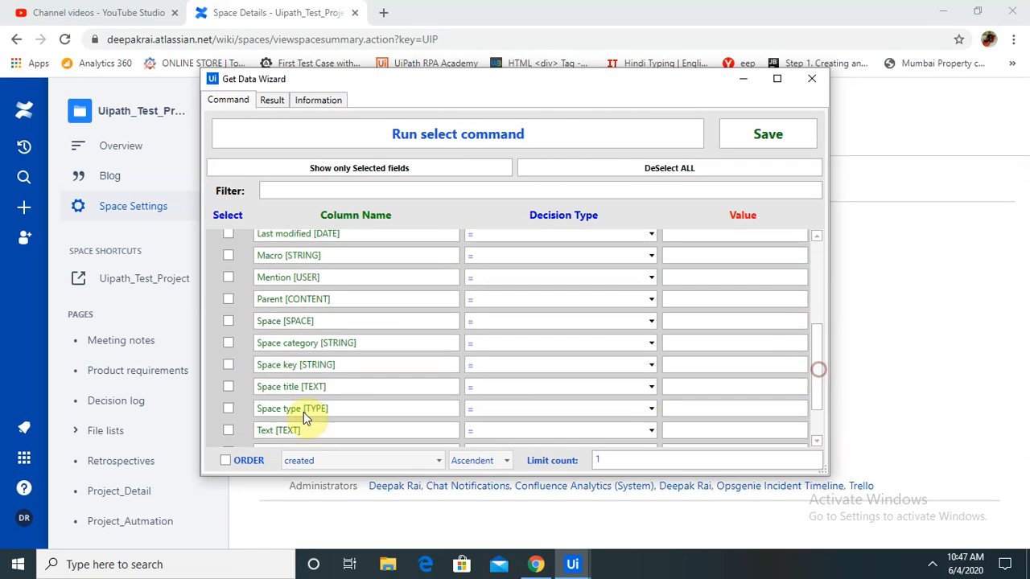
{"action": "left_click", "coordinate": [226, 366]}
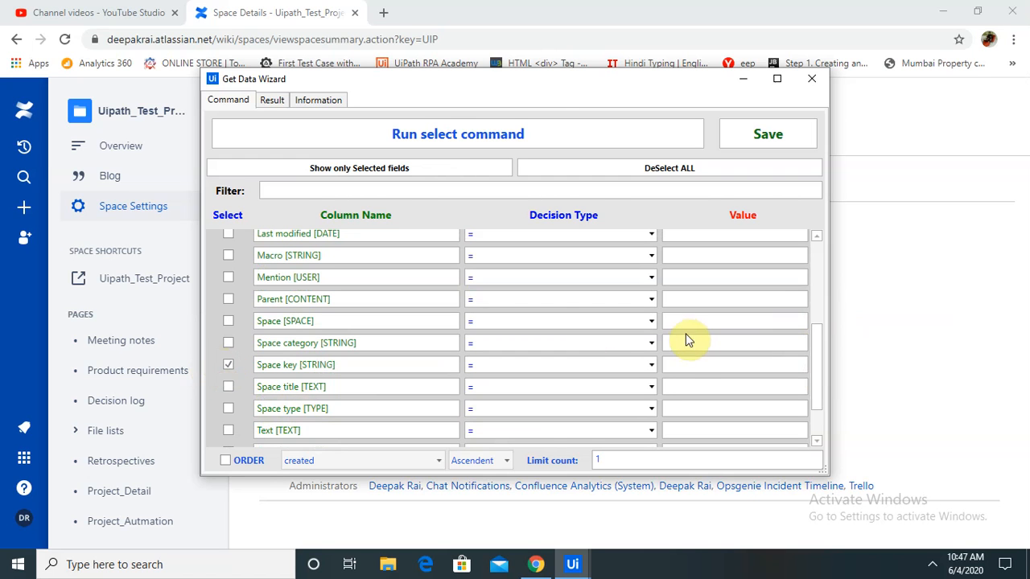
{"action": "left_click", "coordinate": [683, 362]}
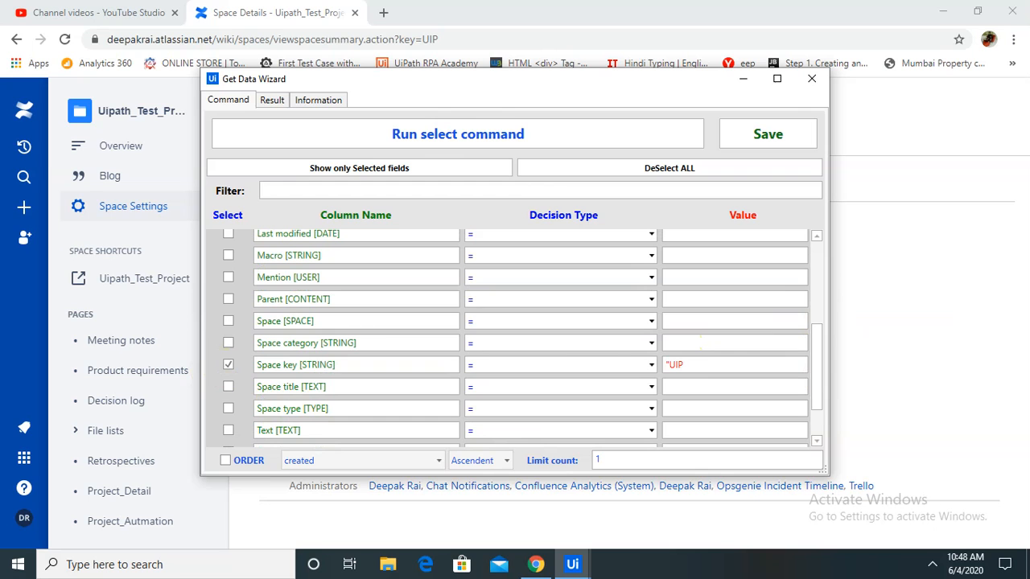
{"action": "type", "text": "\"UIP\""}
{"action": "left_click", "coordinate": [400, 137]}
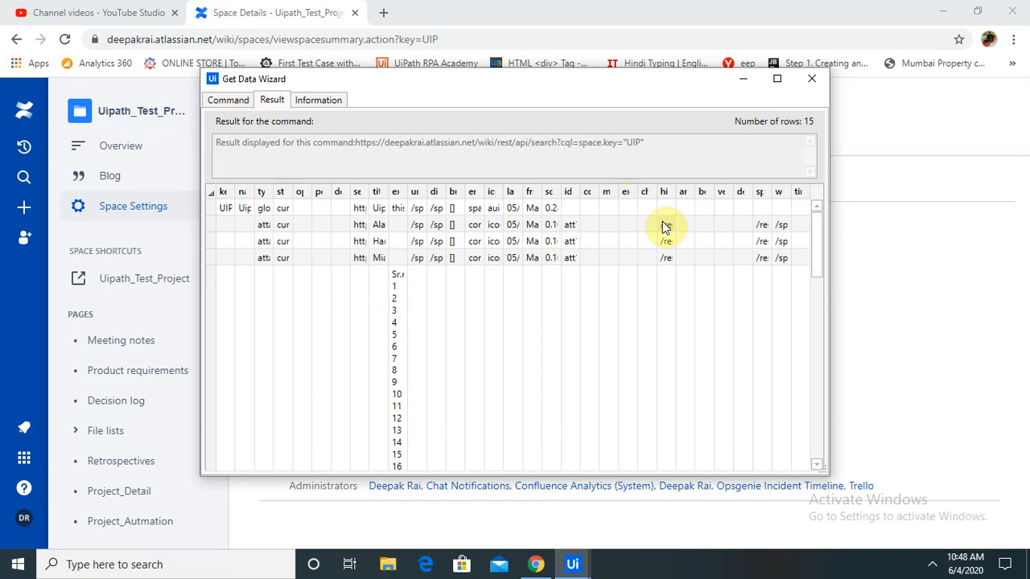
{"action": "left_click", "coordinate": [819, 248]}
{"action": "mouse_move", "coordinate": [821, 268]}
{"action": "left_mouse_down"}
{"action": "mouse_move", "coordinate": [846, 476]}
{"action": "mouse_move", "coordinate": [832, 351]}
{"action": "mouse_move", "coordinate": [796, 205]}
{"action": "left_mouse_up"}
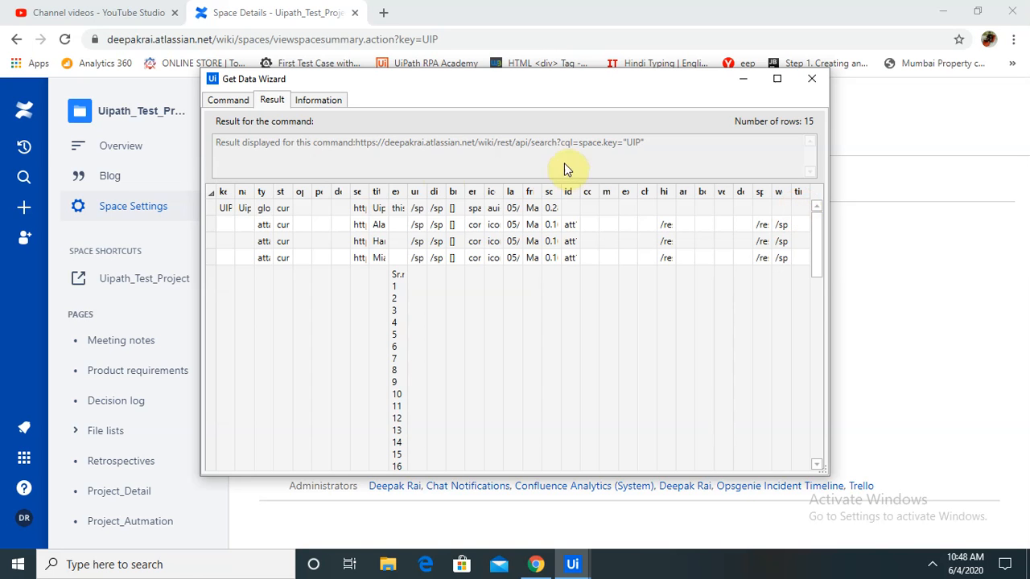
- Deselect the Space key column, view the decision types for Container and close the Get Data Wizard without saving
{"action": "left_click", "coordinate": [224, 101]}
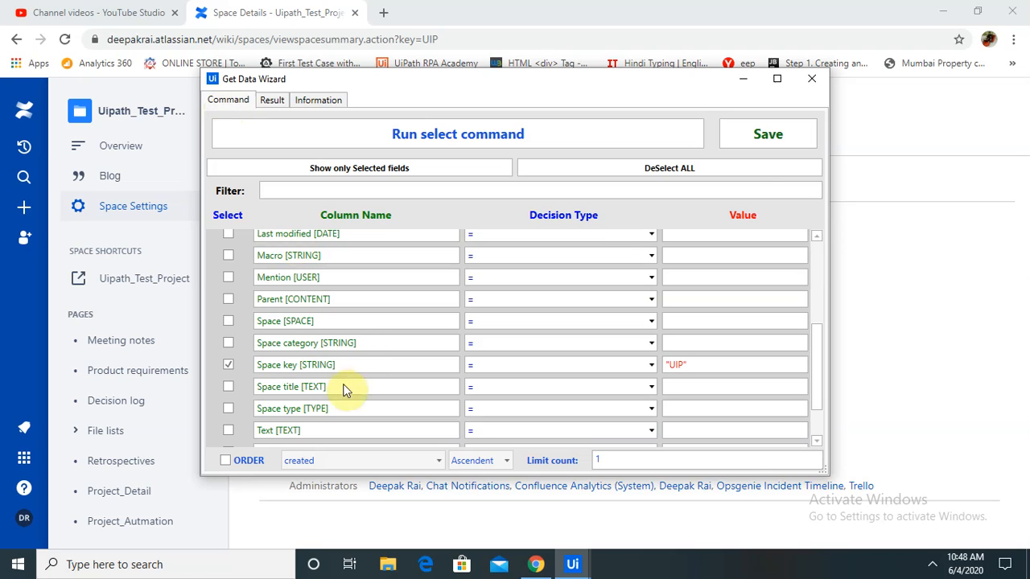
{"action": "left_click", "coordinate": [229, 369]}
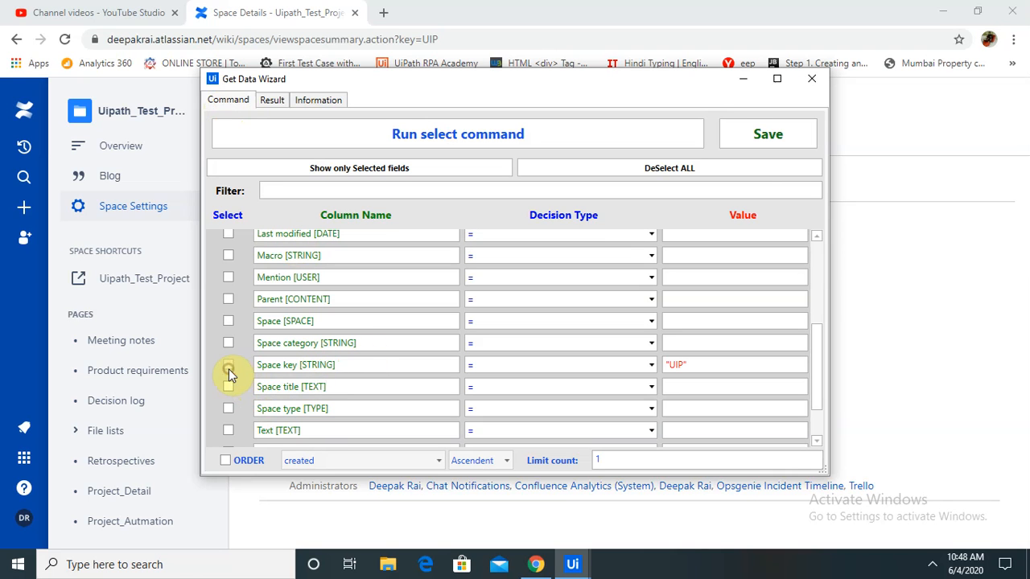
{"action": "left_click_drag", "start_coordinate": [812, 362], "coordinate": [812, 271]}
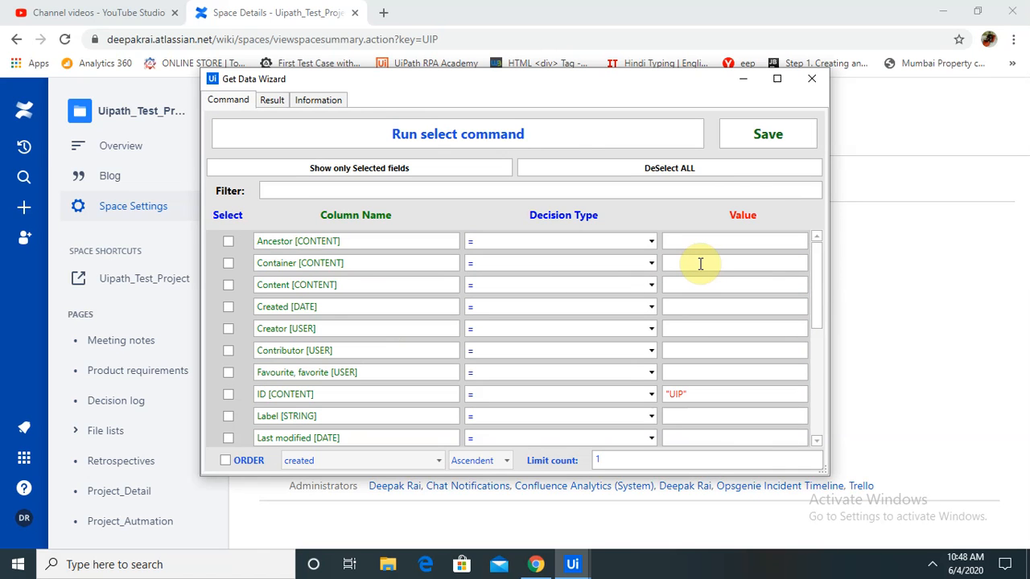
{"action": "left_click", "coordinate": [652, 264]}
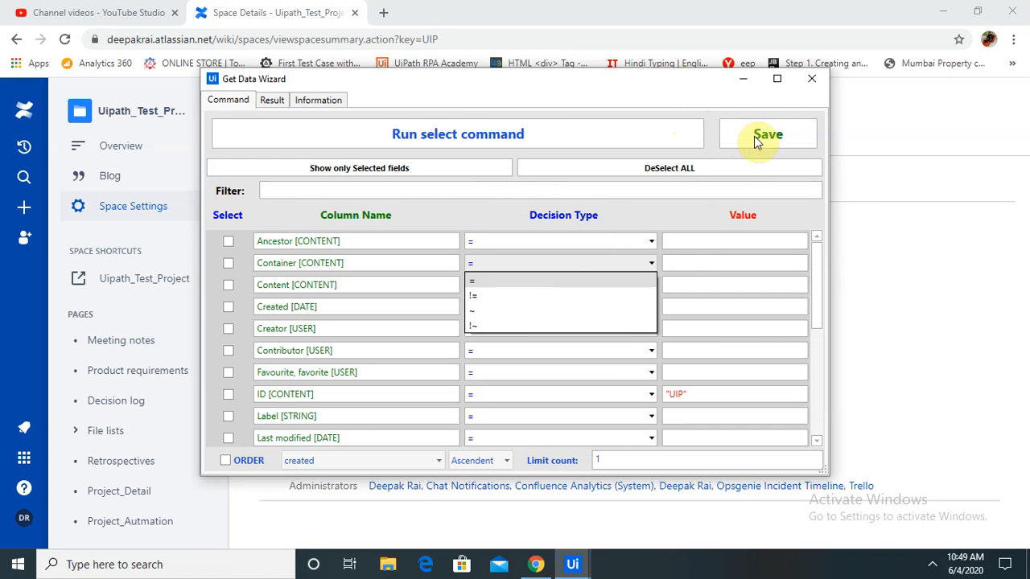
{"action": "left_click", "coordinate": [811, 80]}
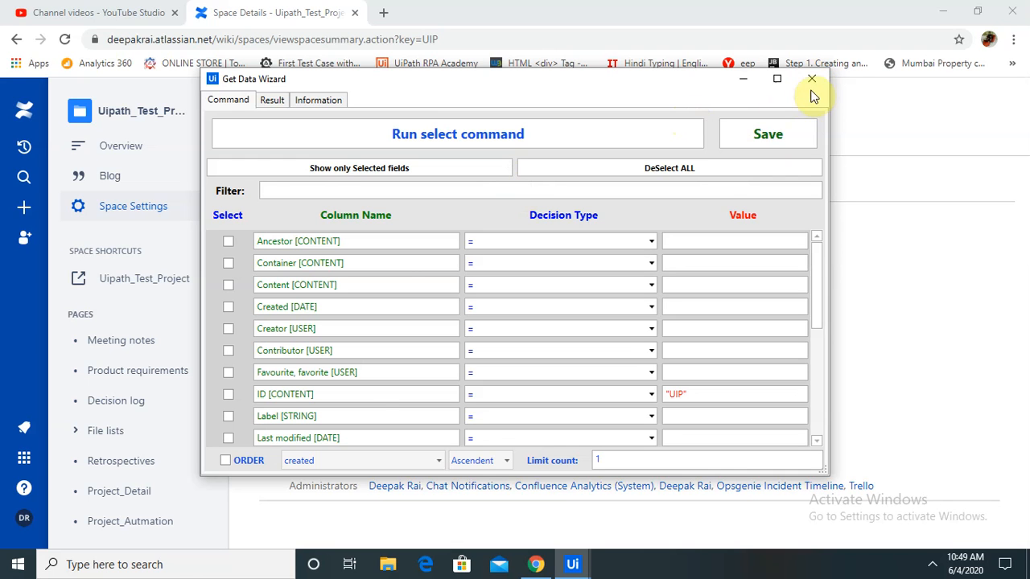
{"action": "left_click", "coordinate": [815, 84]}
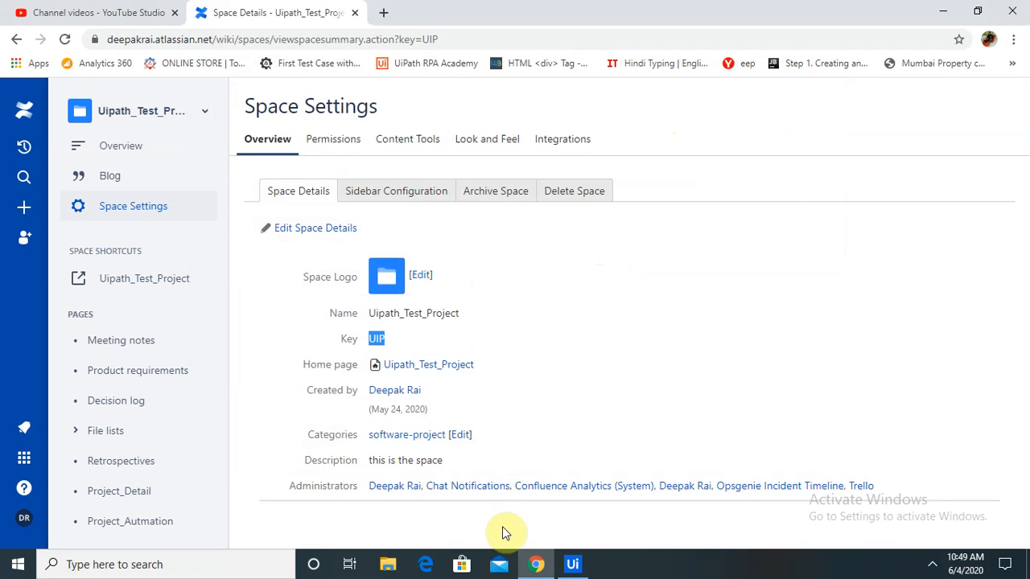
- Switch to UiPath Studio, open the search wizard of Get Content SQL and run its prefilled select command
{"action": "left_click", "coordinate": [574, 566]}
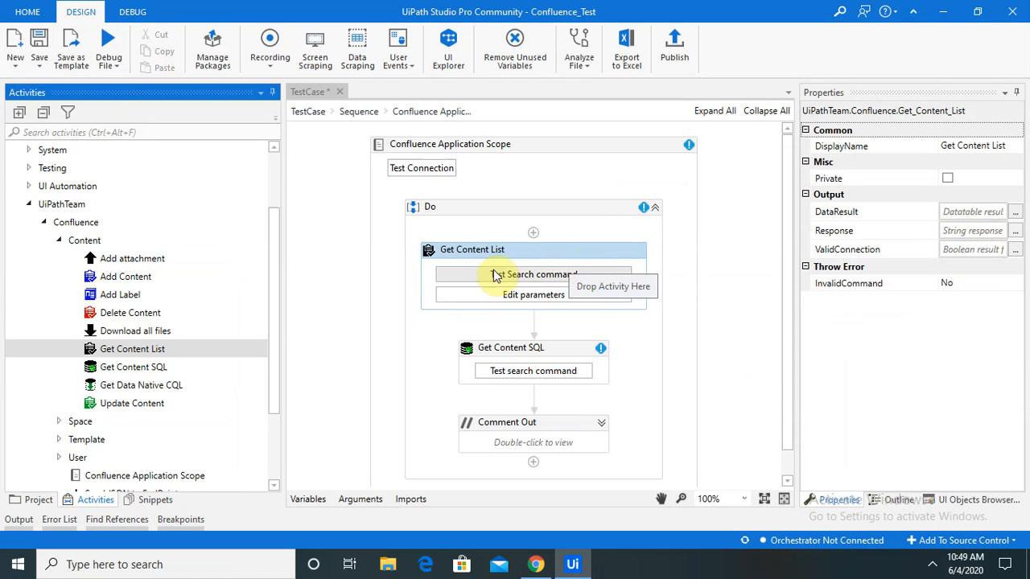
{"action": "left_click", "coordinate": [562, 375]}
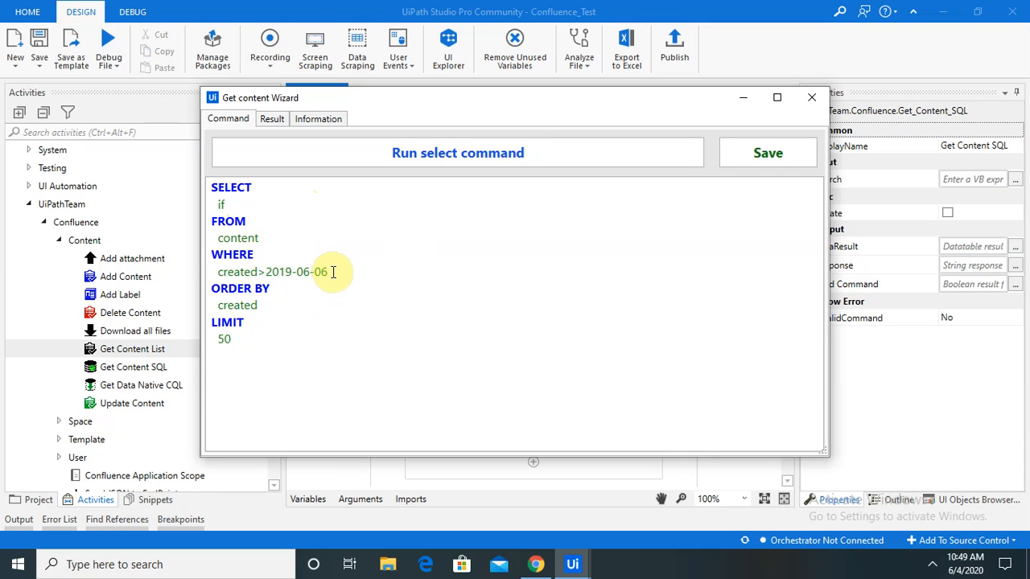
{"action": "left_click", "coordinate": [468, 150]}
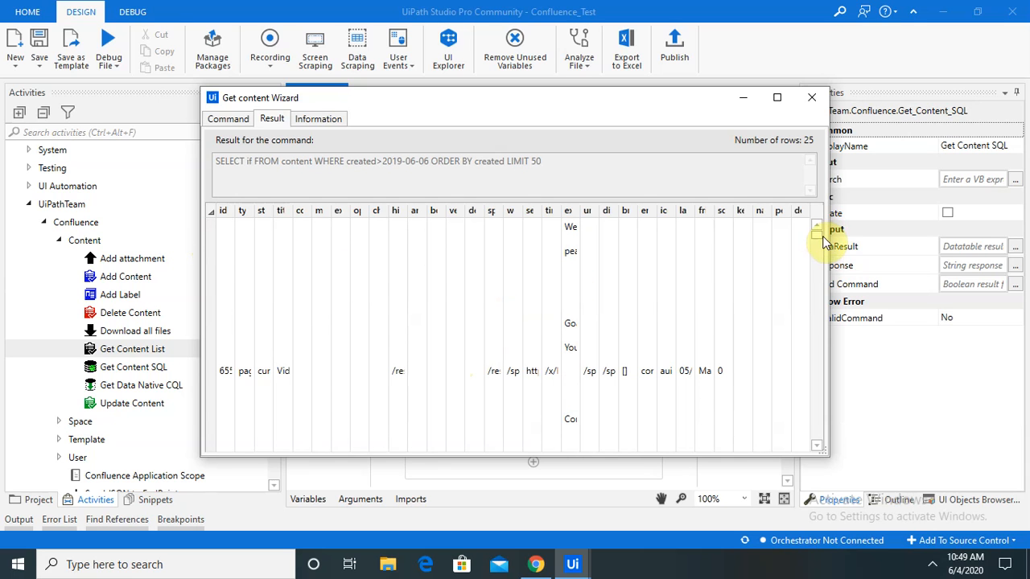
- Look through the Get Content SQL result rows and sort them by the "ti" column, ending in ascending order
{"action": "left_click", "coordinate": [815, 268]}
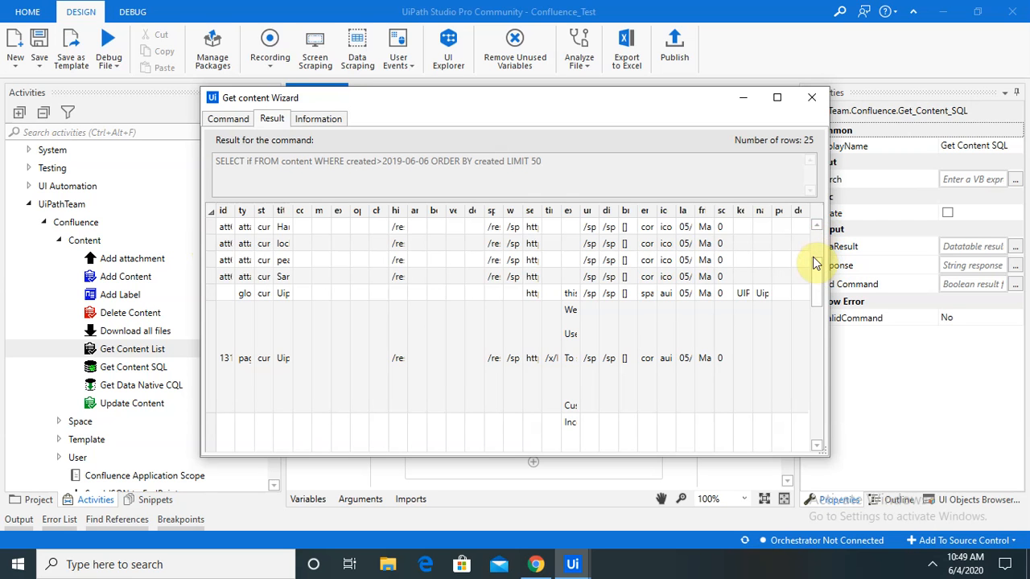
{"action": "left_click_drag", "start_coordinate": [817, 271], "coordinate": [822, 426]}
{"action": "left_click_drag", "start_coordinate": [819, 386], "coordinate": [809, 249]}
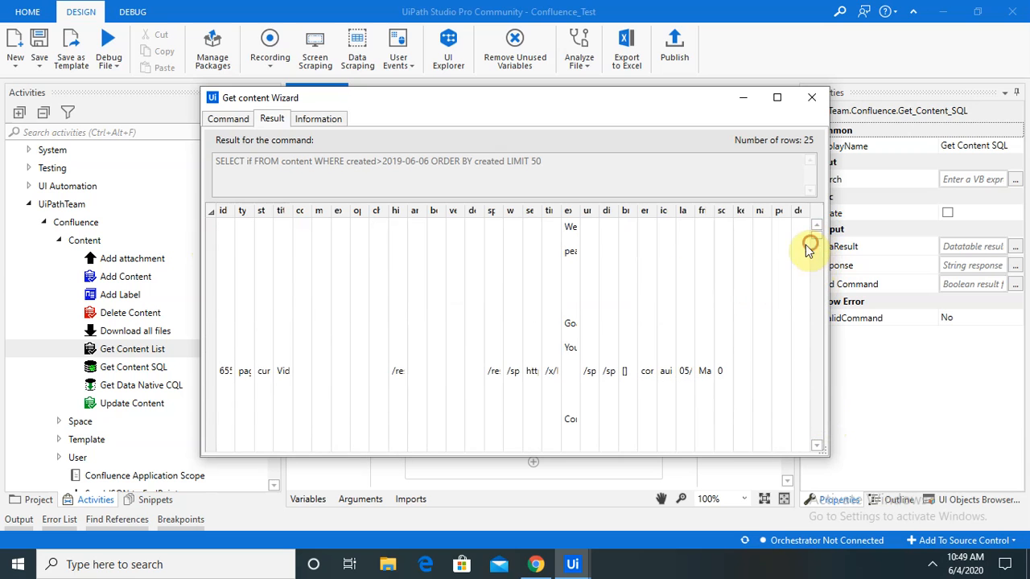
{"action": "left_click", "coordinate": [556, 211]}
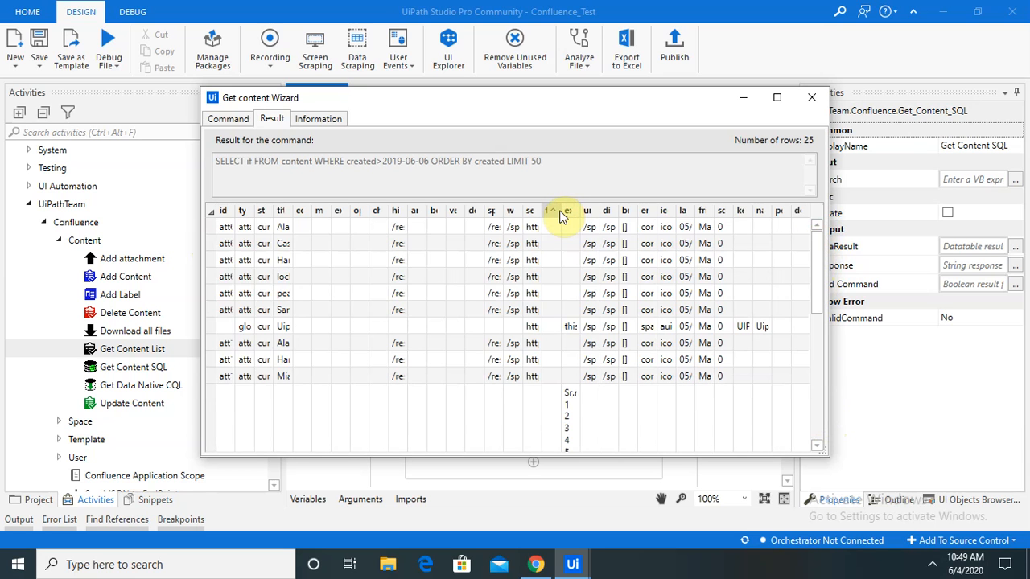
{"action": "left_click", "coordinate": [555, 211]}
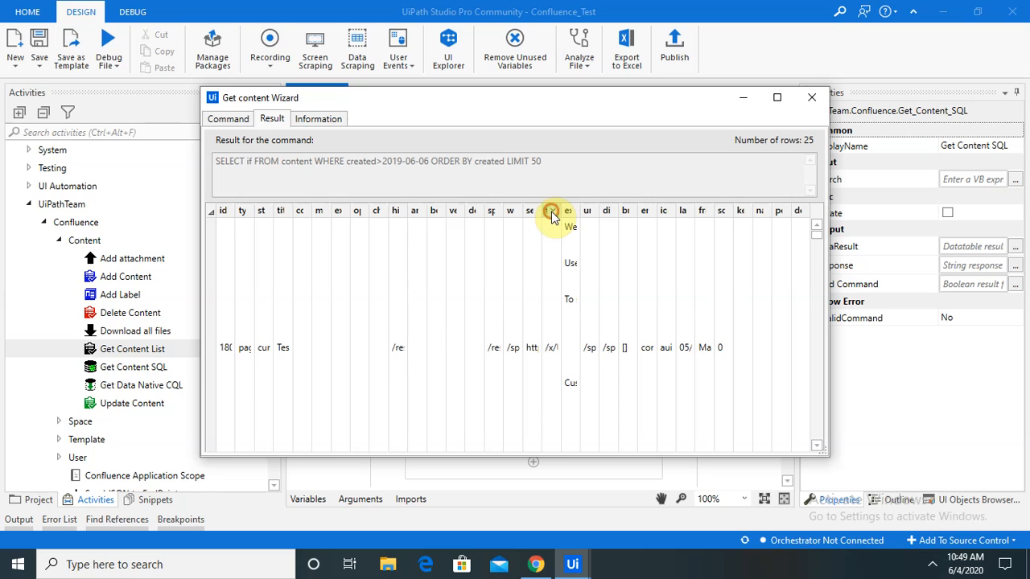
{"action": "left_click", "coordinate": [544, 212]}
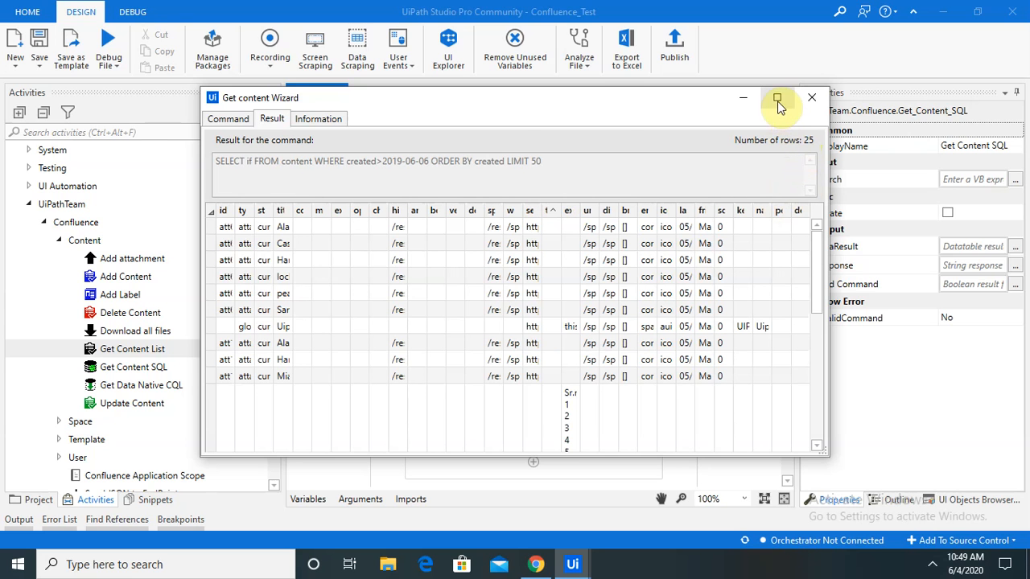
- Maximize the Get content Wizard and look through the result rows, the available content fields and the current select command
{"action": "left_click", "coordinate": [777, 100]}
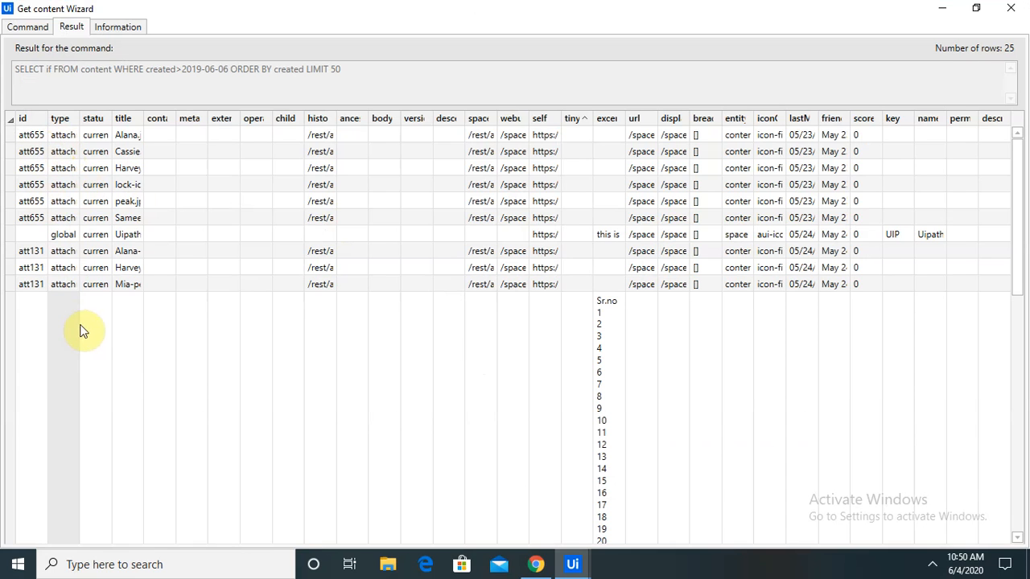
{"action": "left_click", "coordinate": [928, 237]}
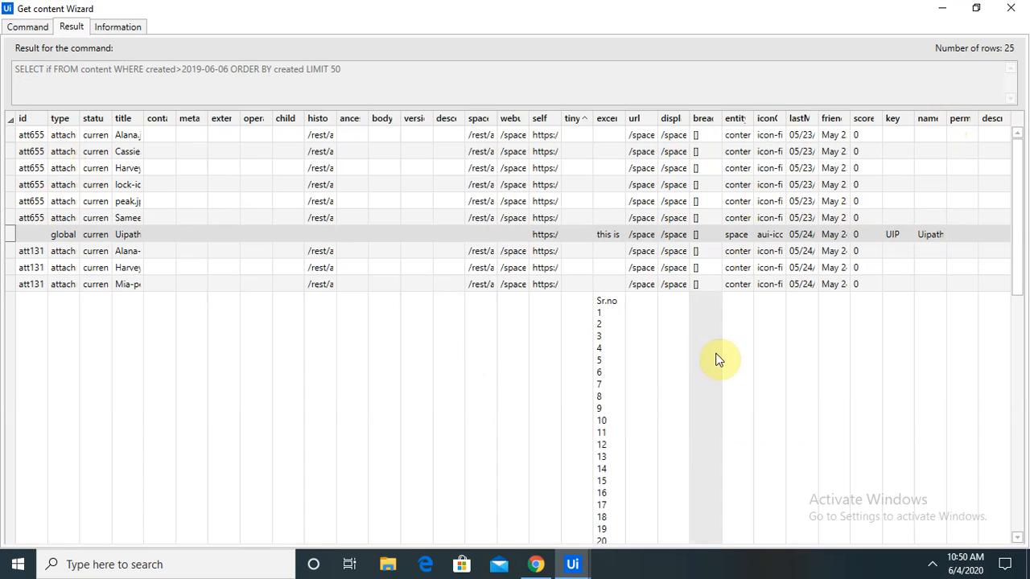
{"action": "left_click", "coordinate": [113, 27]}
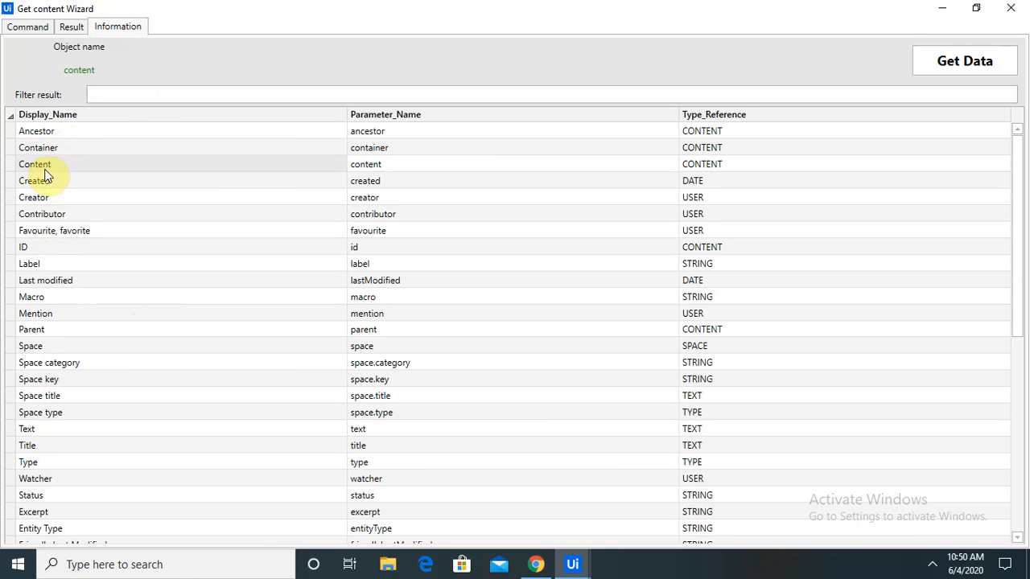
{"action": "left_click", "coordinate": [20, 28]}
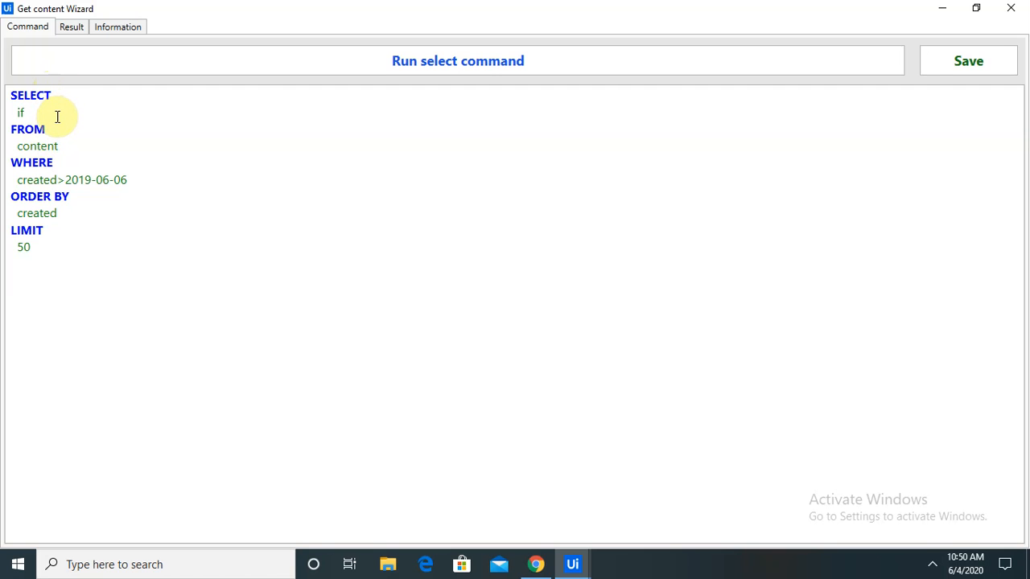
- Add the ID field to the SELECT list from the content field information and view the updated command
{"action": "left_click", "coordinate": [109, 26]}
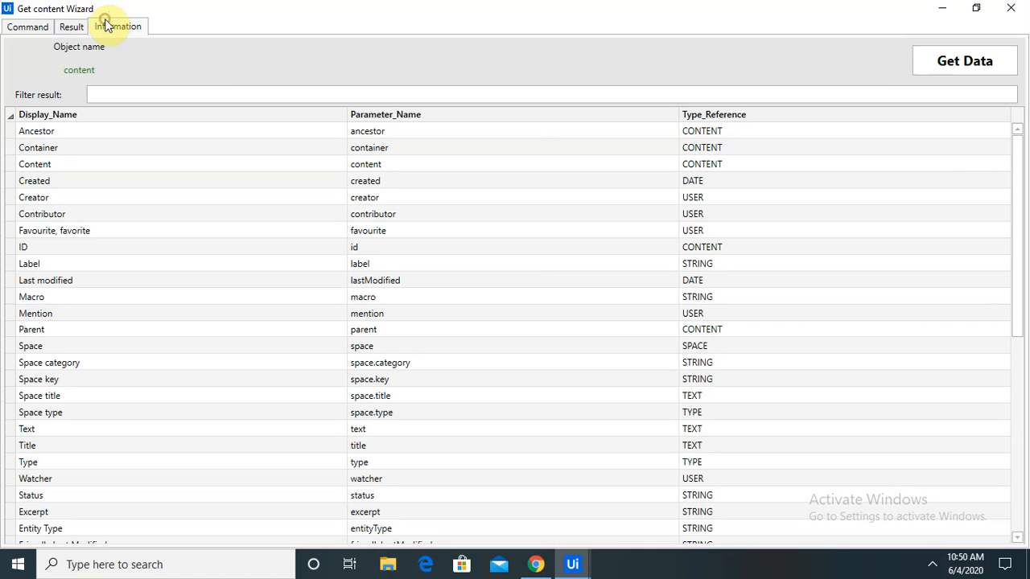
{"action": "left_click", "coordinate": [164, 252]}
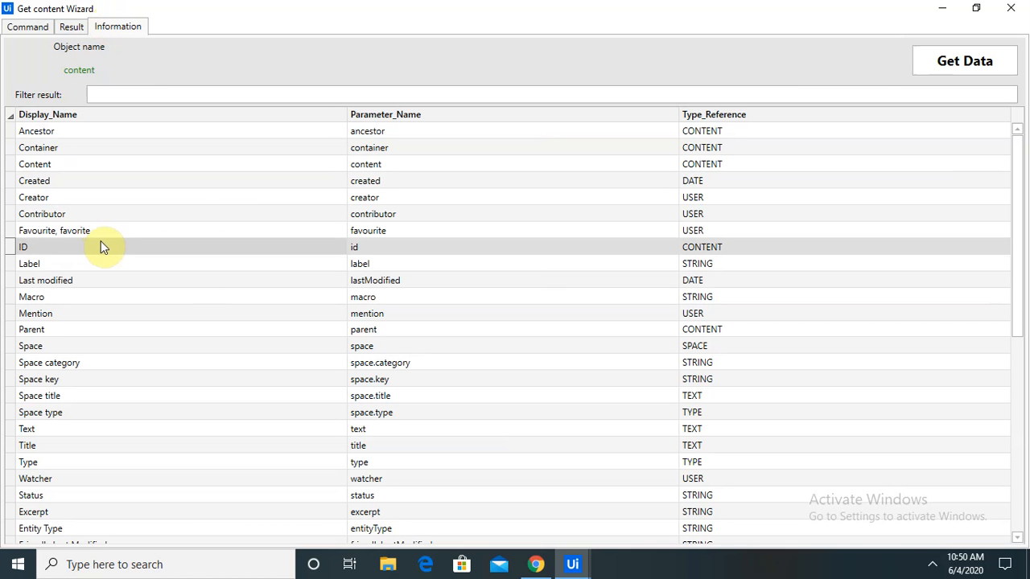
{"action": "left_click", "coordinate": [35, 32]}
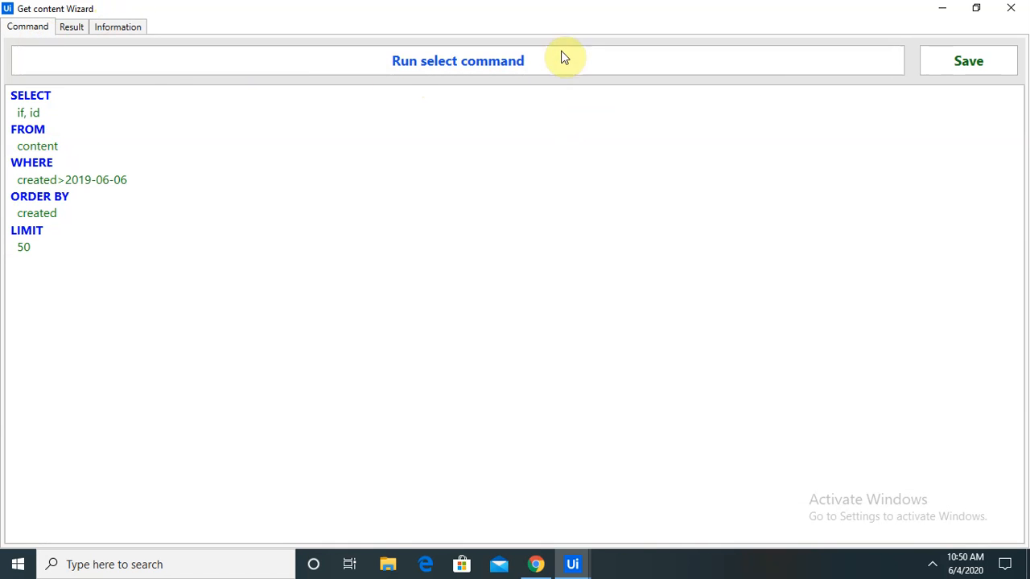
{"action": "left_click", "coordinate": [123, 31]}
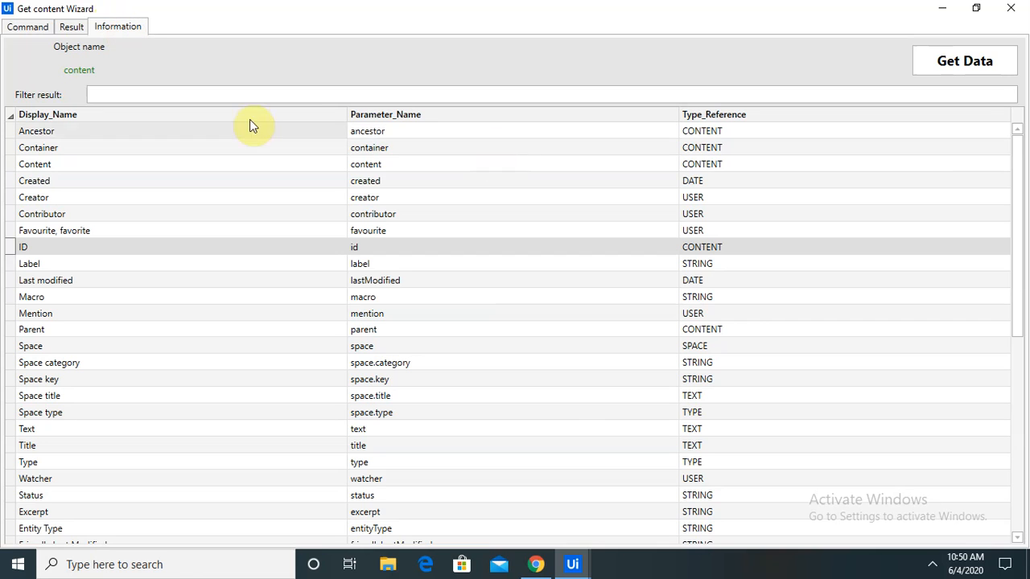
{"action": "left_click", "coordinate": [215, 101]}
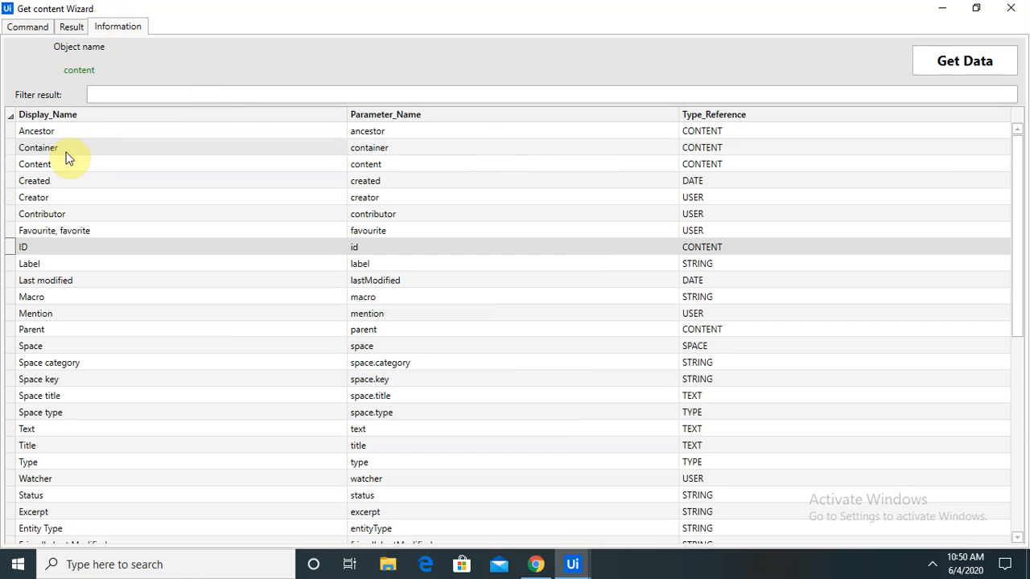
{"action": "left_click", "coordinate": [78, 384]}
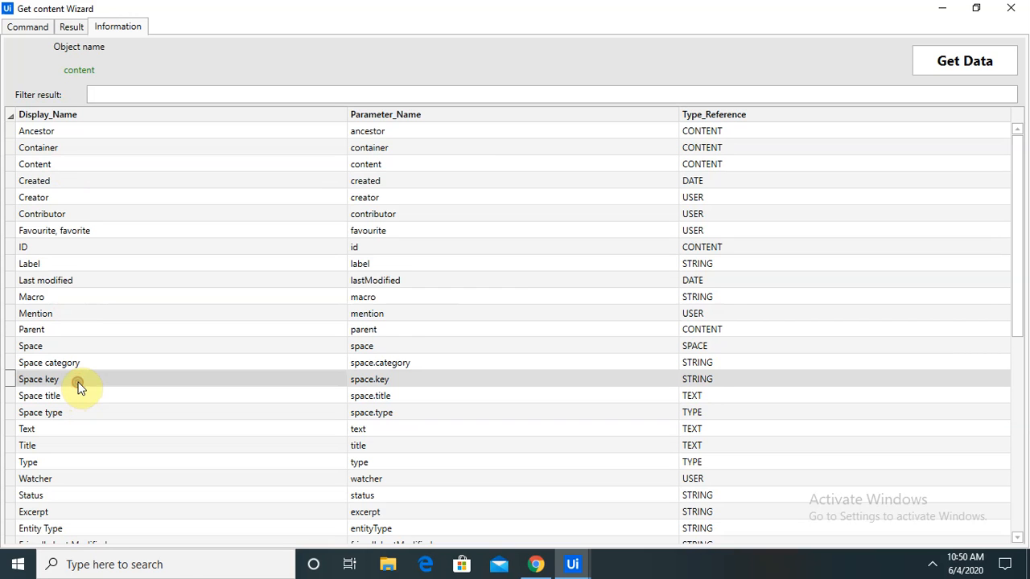
{"action": "left_click", "coordinate": [933, 52]}
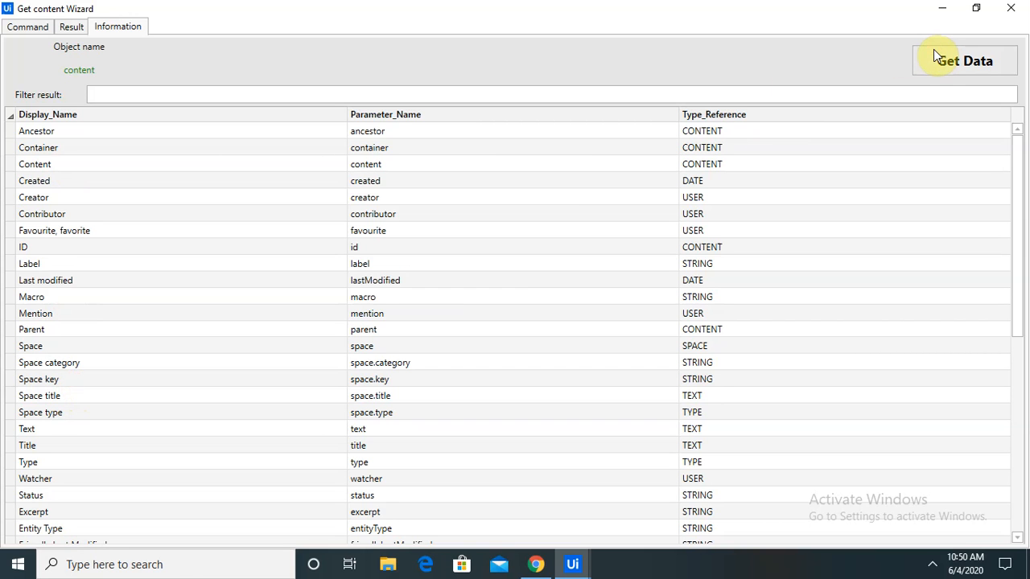
{"action": "left_click", "coordinate": [99, 378]}
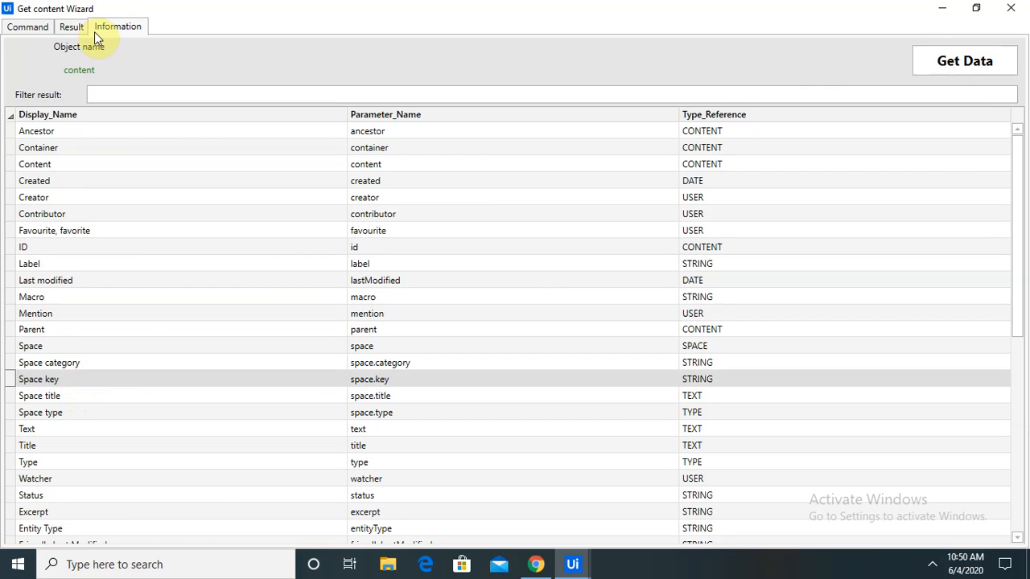
{"action": "left_click", "coordinate": [28, 27]}
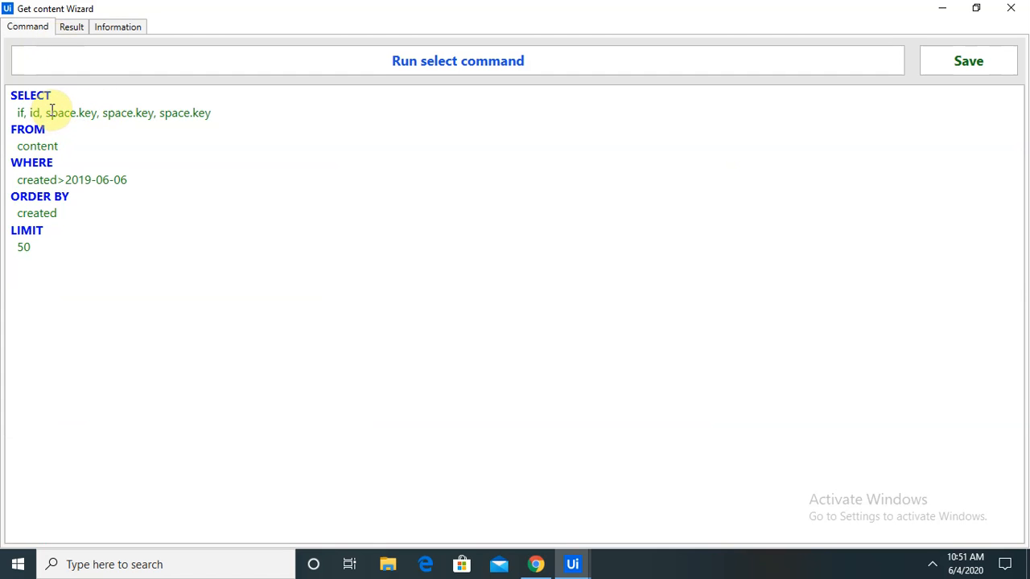
{"action": "left_click_drag", "start_coordinate": [46, 112], "coordinate": [202, 112]}
{"action": "key", "text": "BackSpace"}
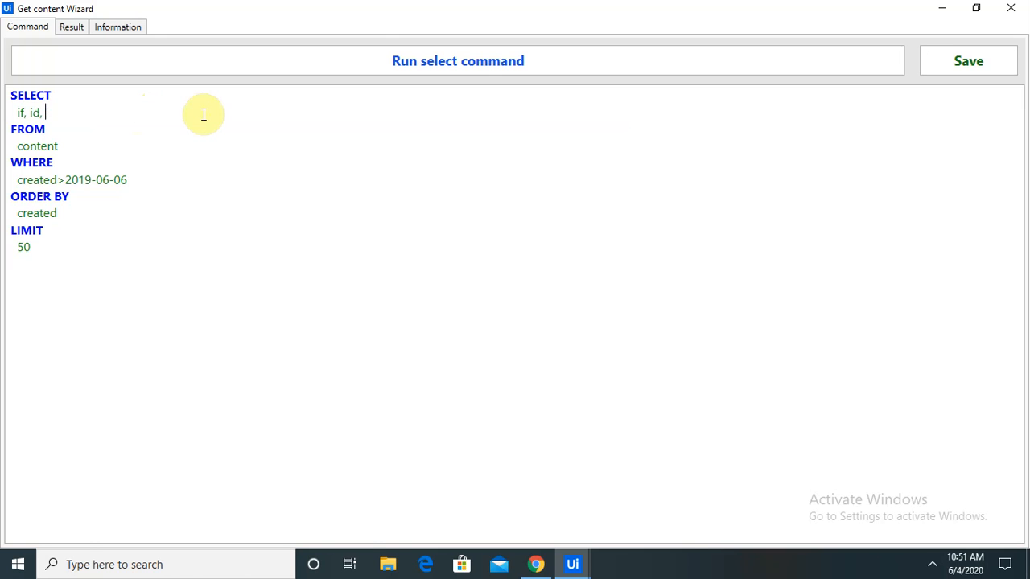
- Add the Space key field once to the SELECT list from the content field information and view the updated command
{"action": "left_click", "coordinate": [108, 32]}
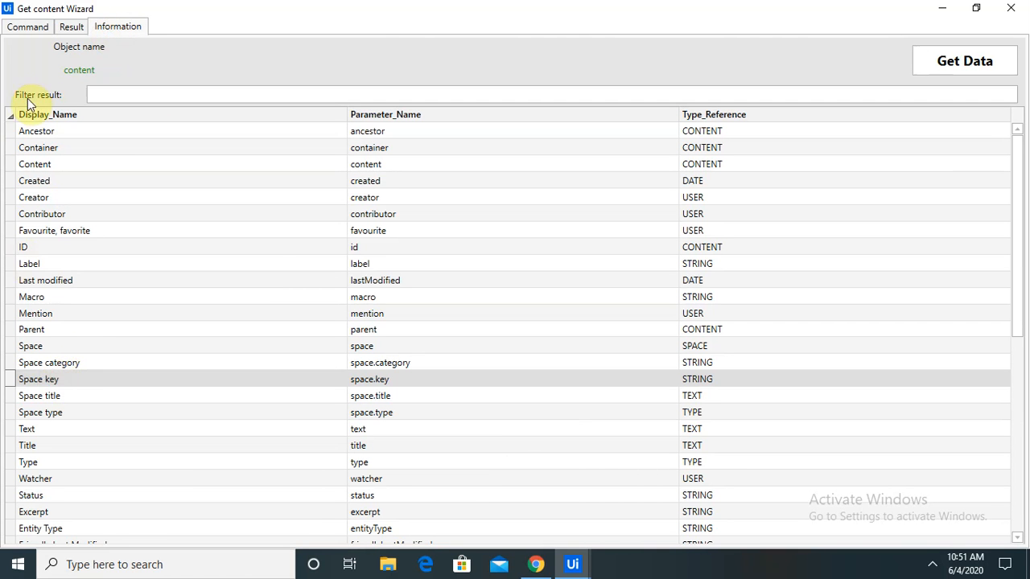
{"action": "left_click", "coordinate": [21, 28]}
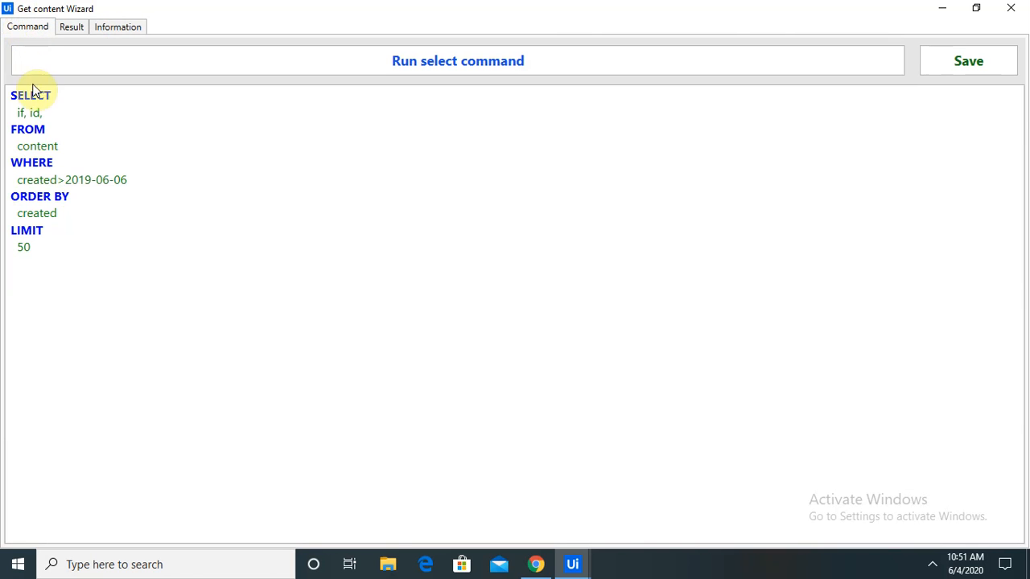
{"action": "left_click", "coordinate": [108, 27]}
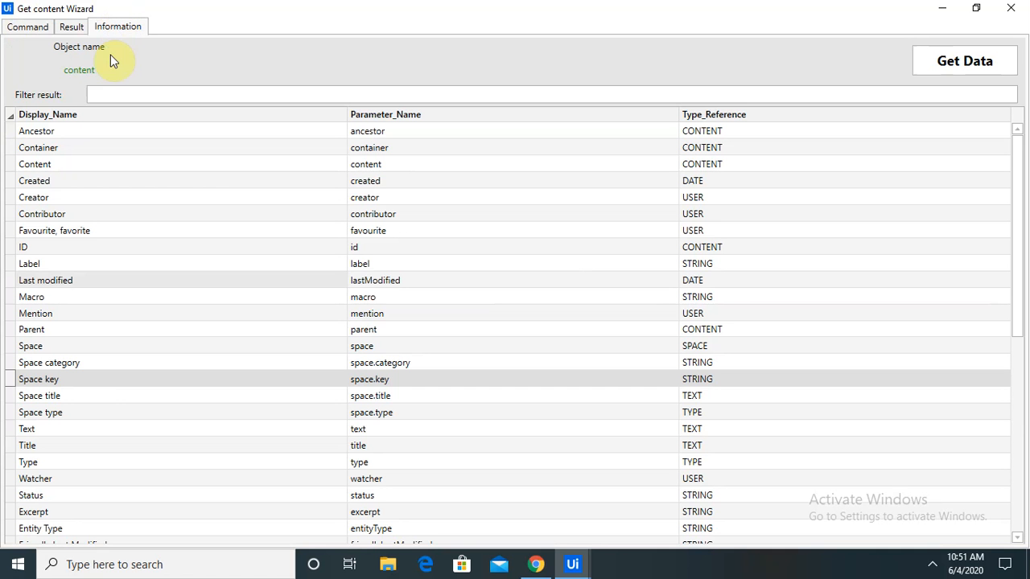
{"action": "left_click", "coordinate": [102, 379]}
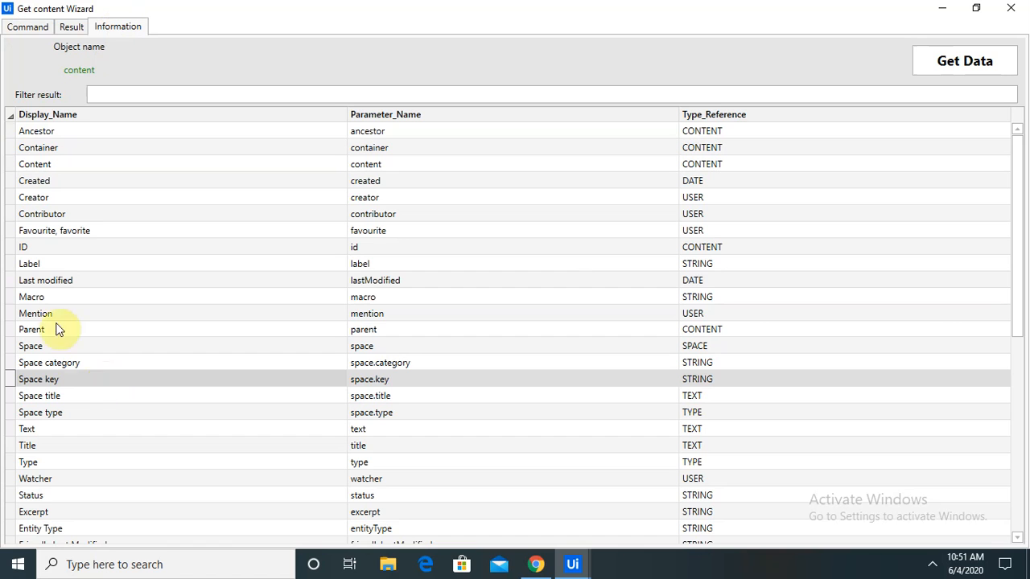
{"action": "left_click", "coordinate": [28, 30]}
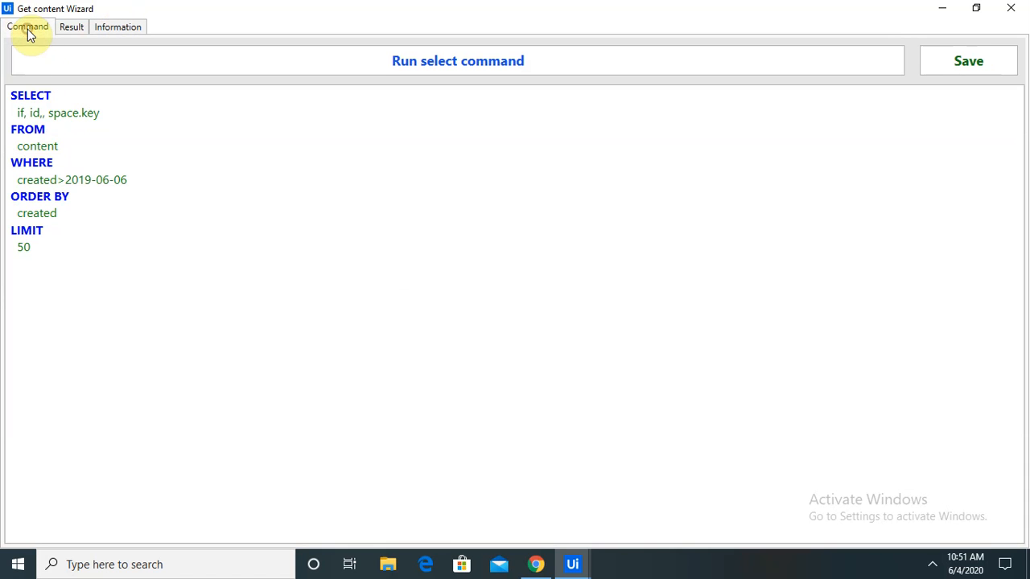
- Remove the surplus comma before space.key so the SELECT list reads "if, id, space.key", and run the select command
{"action": "left_click", "coordinate": [47, 115]}
{"action": "key", "text": "BackSpace"}
{"action": "key", "text": "BackSpace"}
{"action": "type", "text": ","}
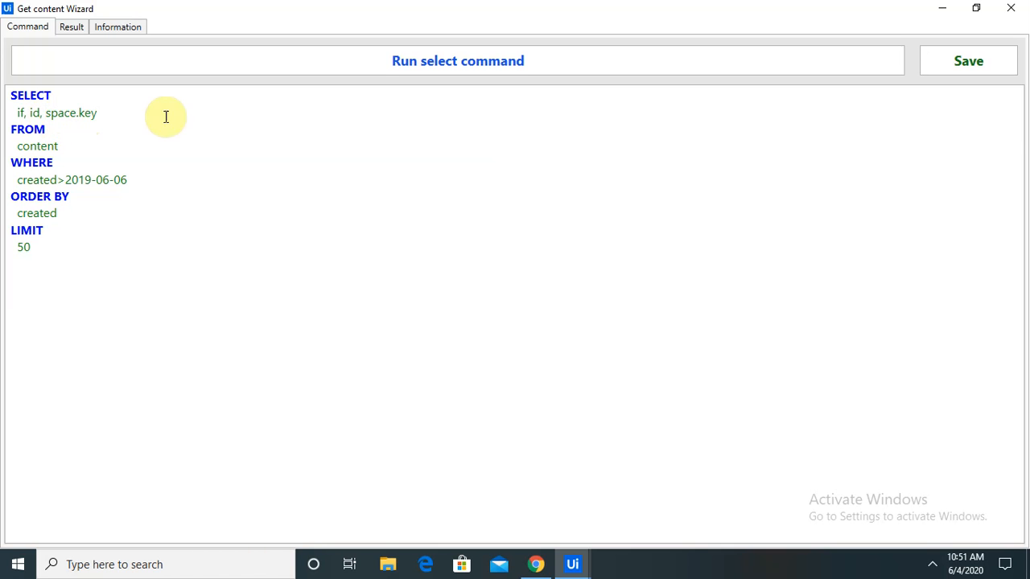
{"action": "left_click", "coordinate": [308, 79]}
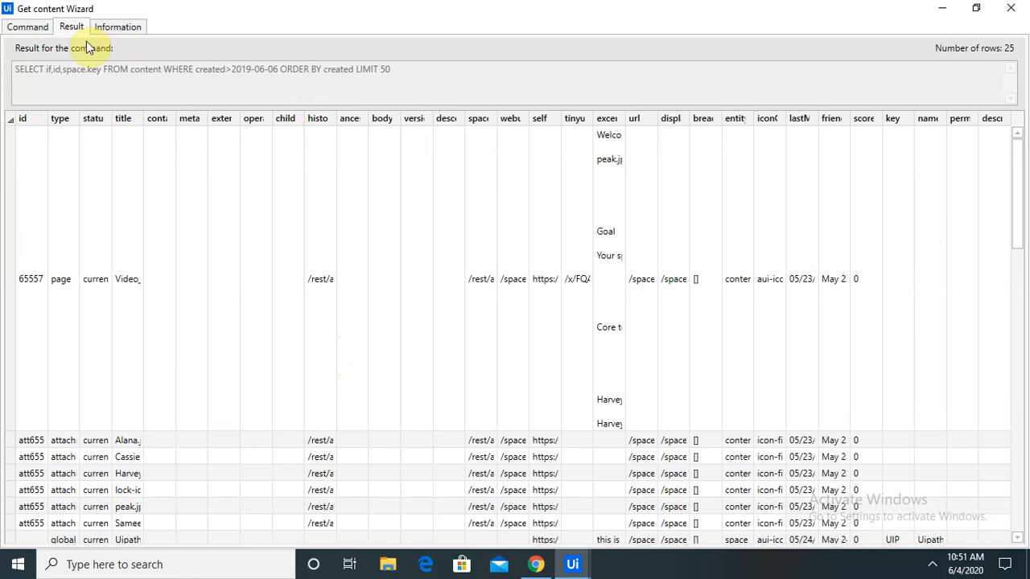
- Remove id from the SELECT list, leaving "if, space.key", and run the select command
{"action": "left_click", "coordinate": [39, 28]}
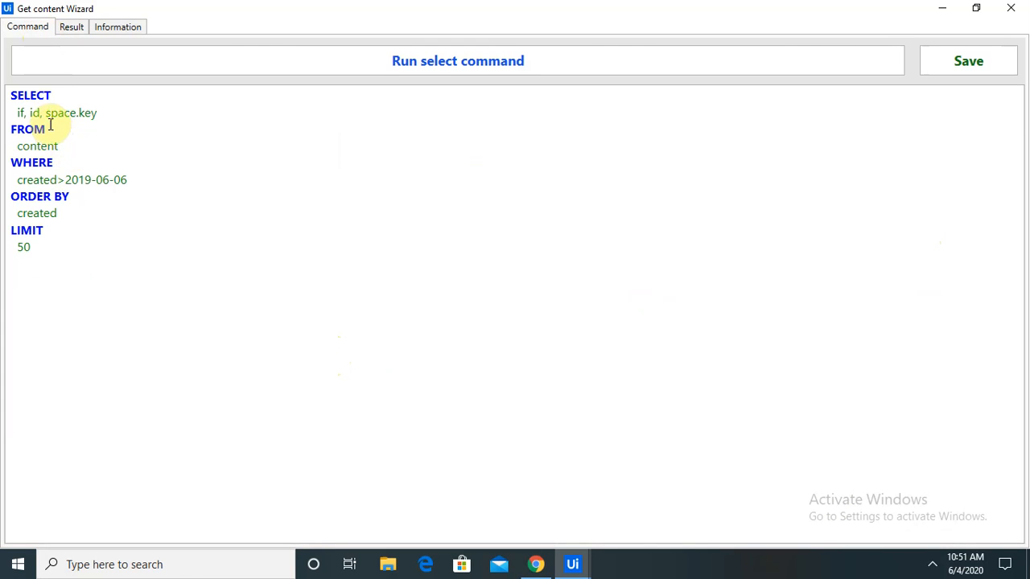
{"action": "key", "text": "BackSpace"}
{"action": "key", "text": "BackSpace"}
{"action": "key", "text": "BackSpace"}
{"action": "key", "text": "BackSpace"}
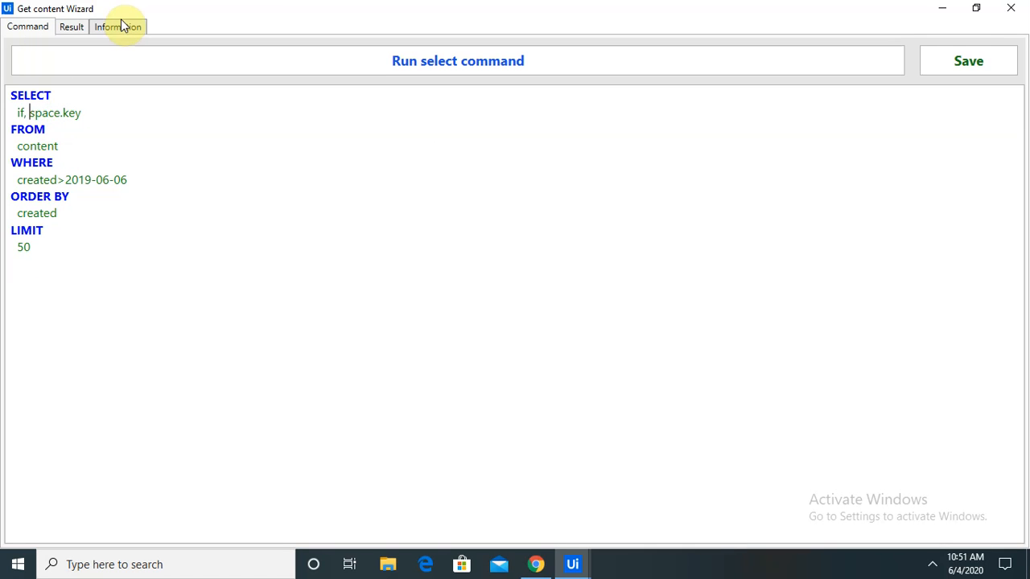
{"action": "left_click", "coordinate": [334, 63]}
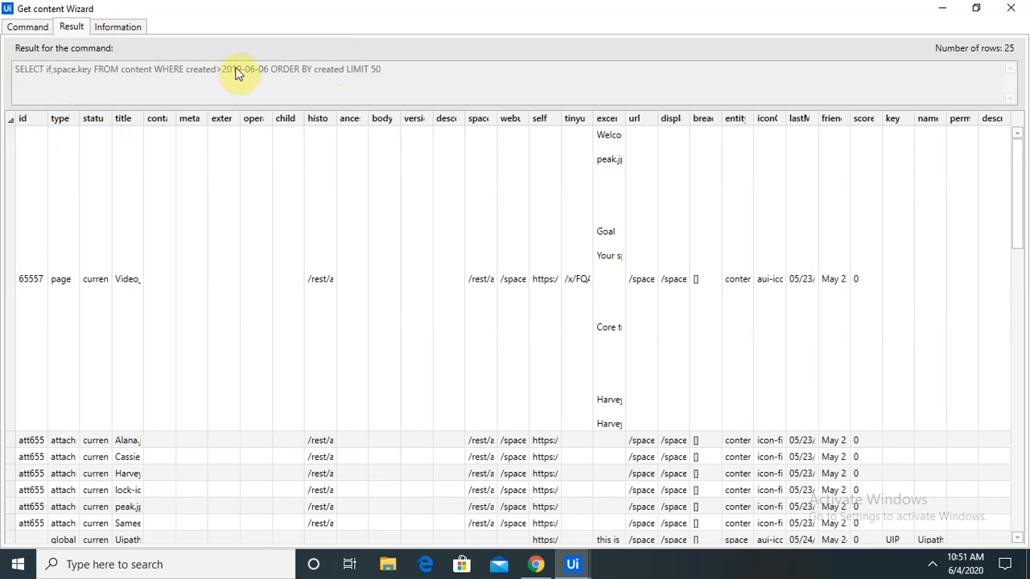
- Set the WHERE condition to created>2019-12-06 and run the select command
{"action": "left_click", "coordinate": [23, 26]}
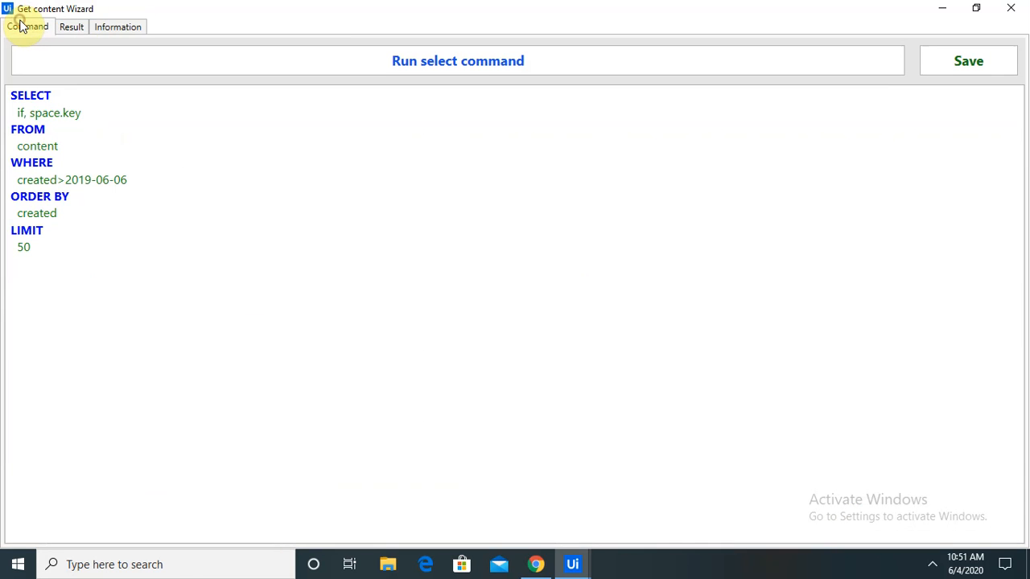
{"action": "left_click", "coordinate": [89, 180]}
{"action": "key", "text": "BackSpace"}
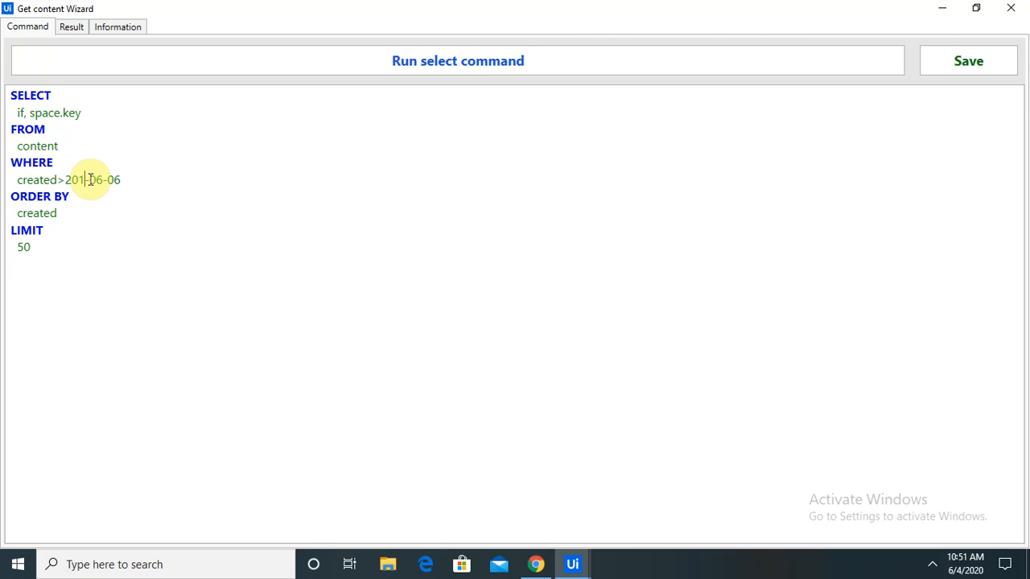
{"action": "type", "text": "9"}
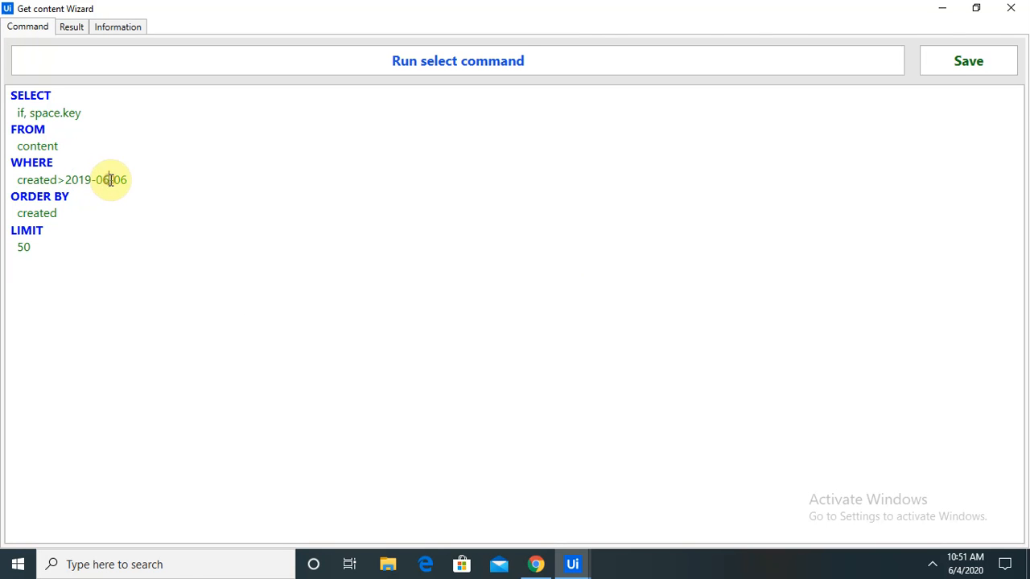
{"action": "key", "text": "BackSpace"}
{"action": "type", "text": "12"}
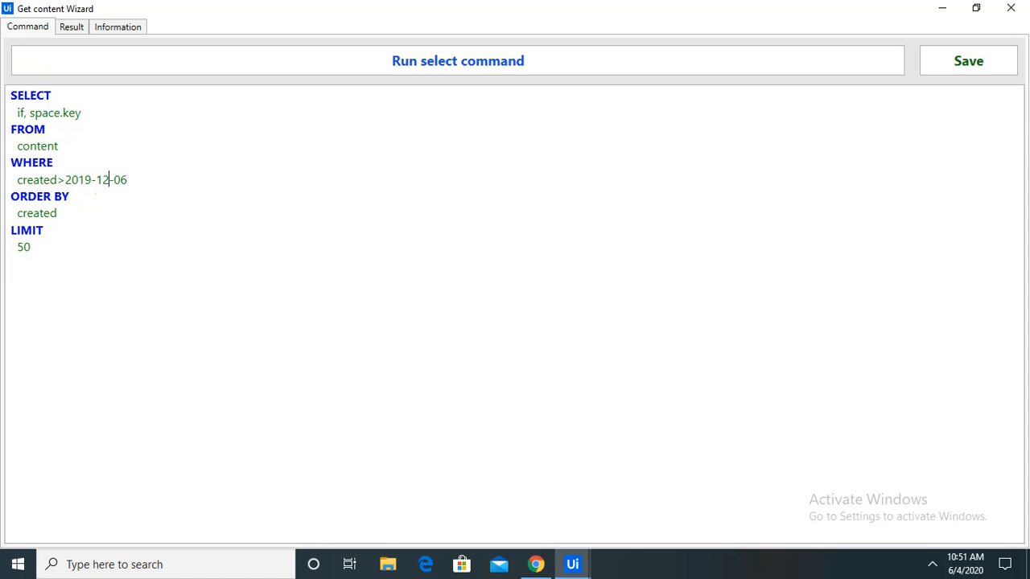
{"action": "left_click", "coordinate": [443, 74]}
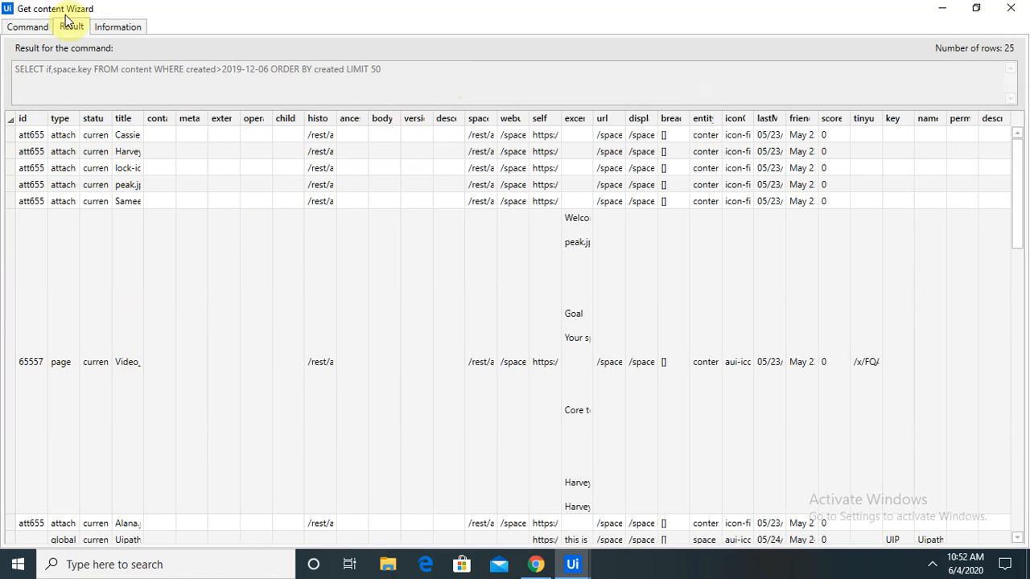
- Change the WHERE condition to created>2020-05-06 in the select command
{"action": "left_click", "coordinate": [42, 25]}
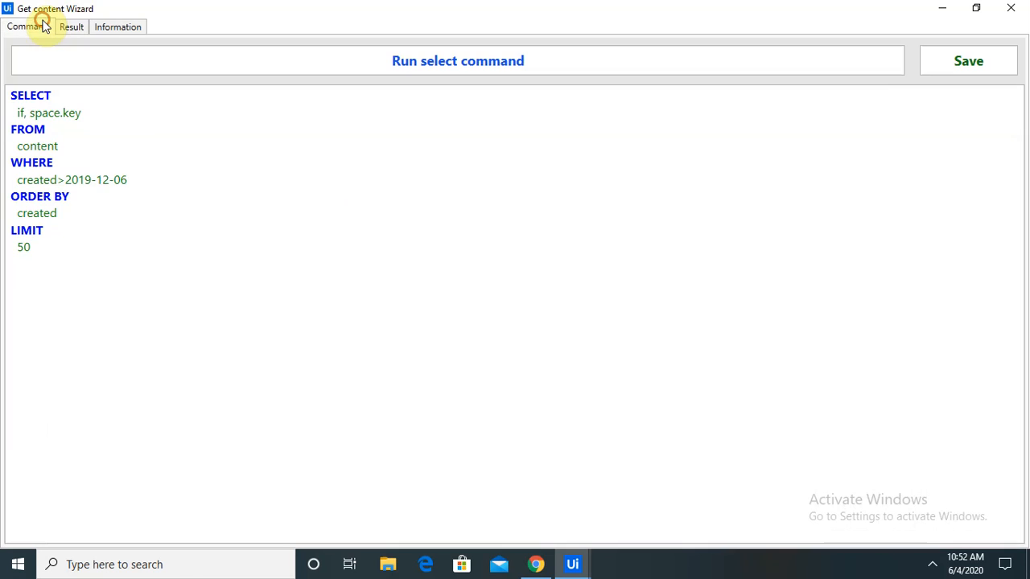
{"action": "left_click", "coordinate": [126, 179]}
{"action": "left_click", "coordinate": [90, 180]}
{"action": "key", "text": "BackSpace"}
{"action": "key", "text": "BackSpace"}
{"action": "type", "text": "20"}
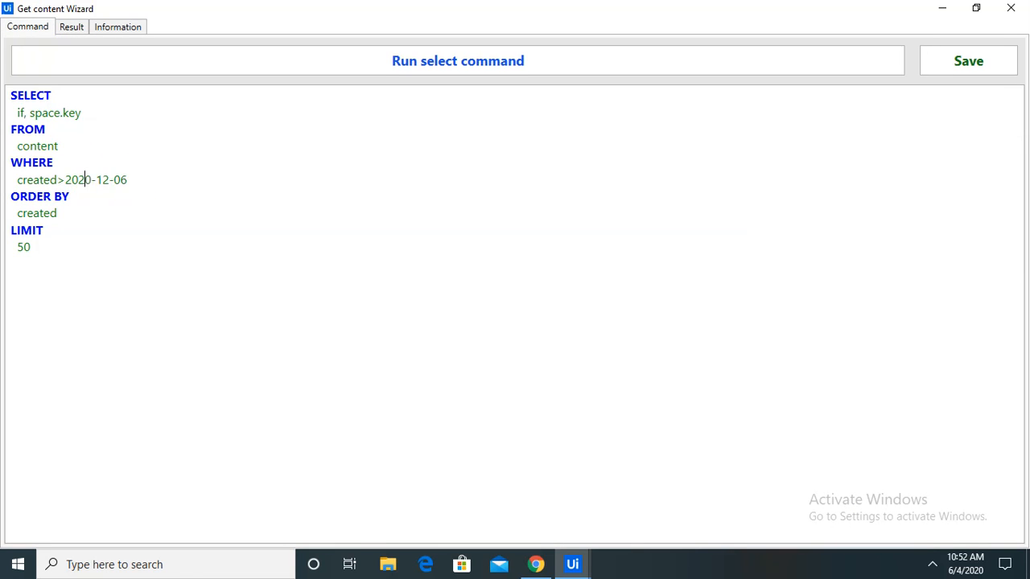
{"action": "left_click", "coordinate": [112, 180]}
{"action": "key", "text": "BackSpace"}
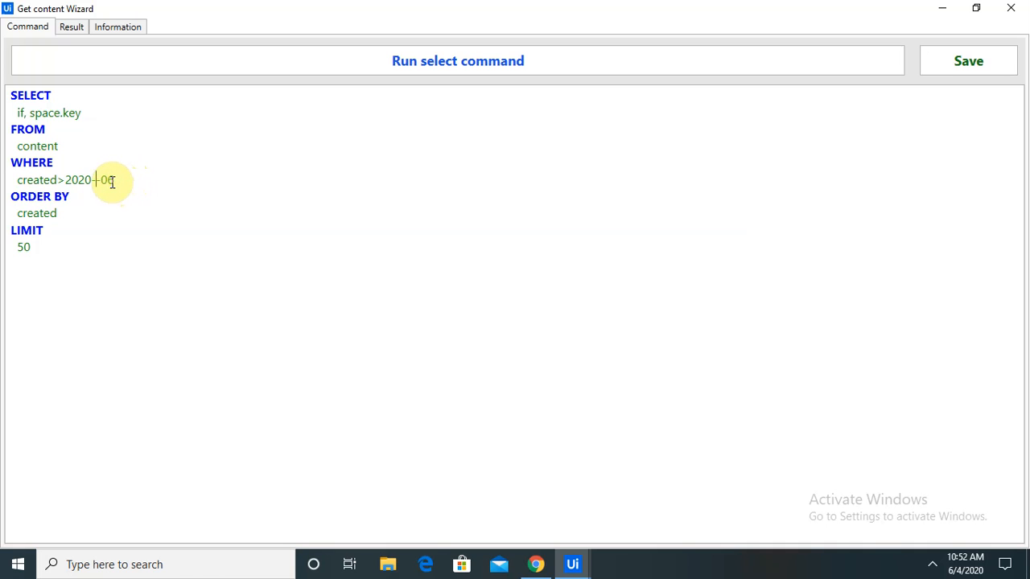
{"action": "type", "text": "05"}
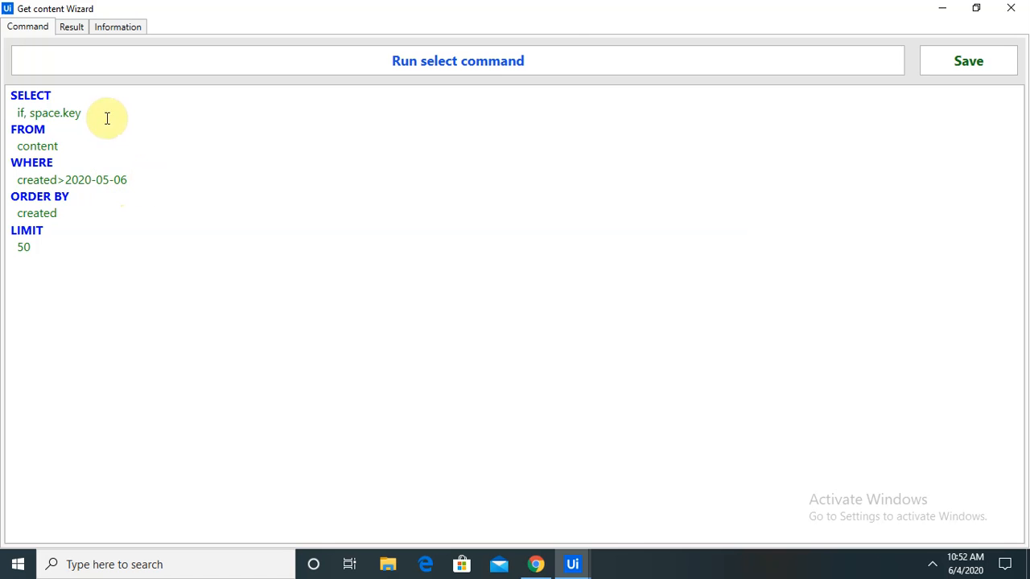
- Run the select command and save it as the search of the Get Content SQL activity
{"action": "left_click", "coordinate": [311, 61]}
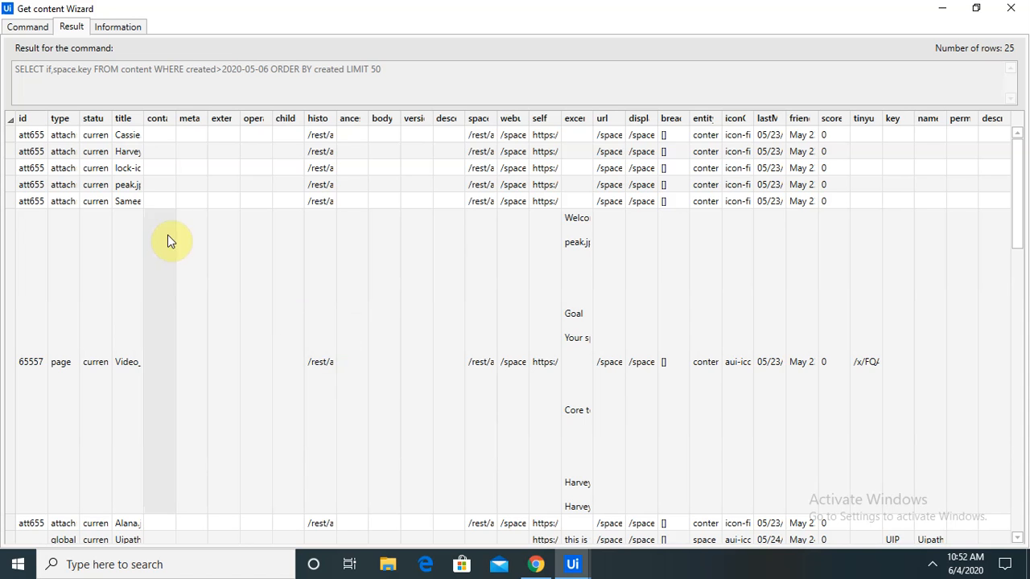
{"action": "left_click", "coordinate": [28, 29]}
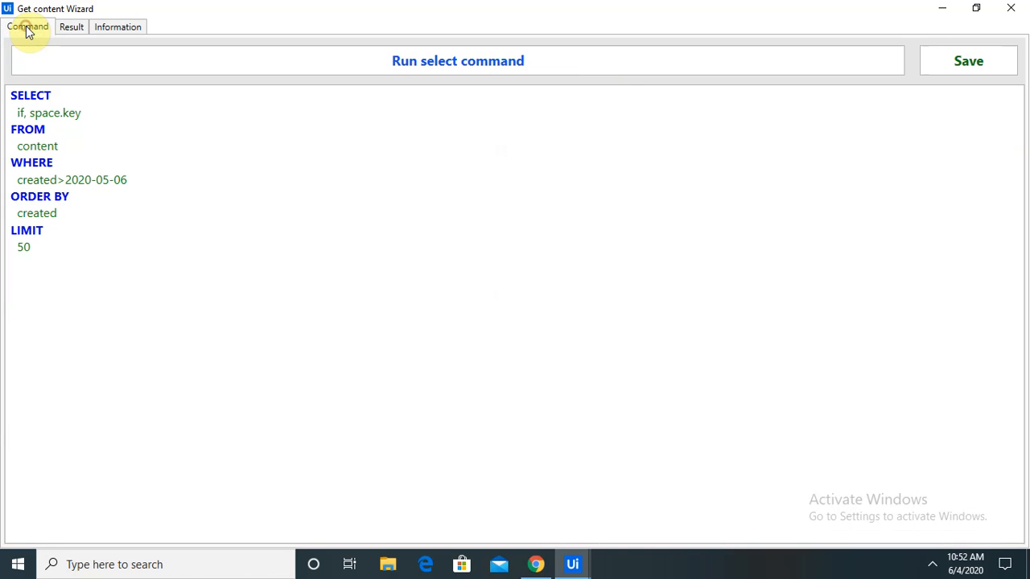
{"action": "left_click", "coordinate": [949, 63]}
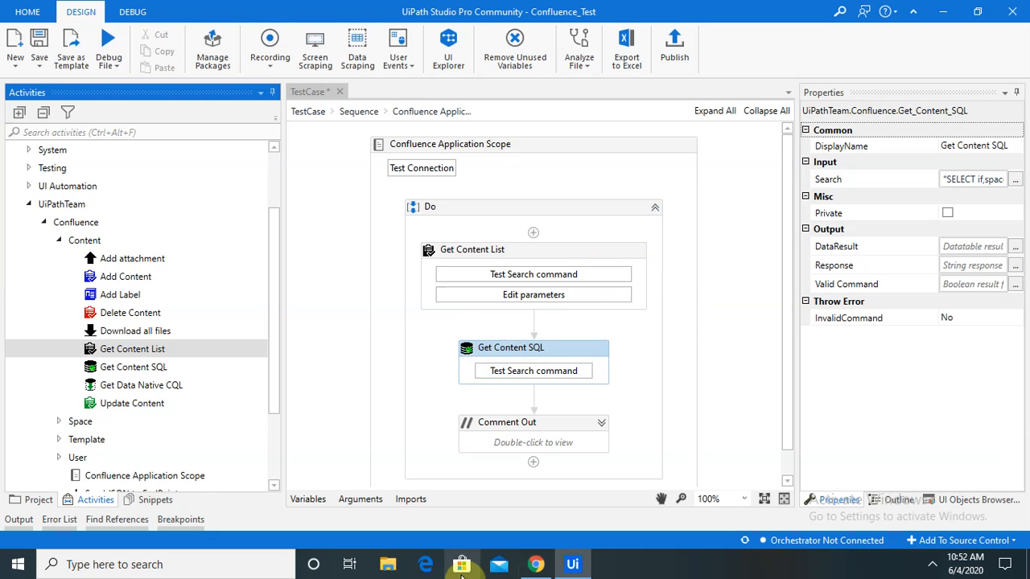
{"action": "left_click", "coordinate": [934, 567]}
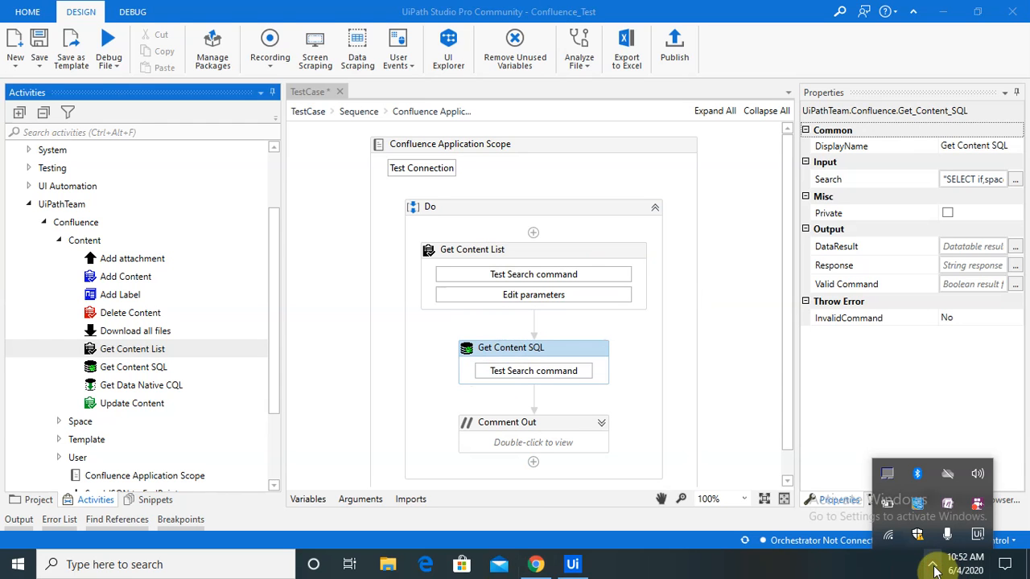
{"action": "right_click", "coordinate": [977, 507]}
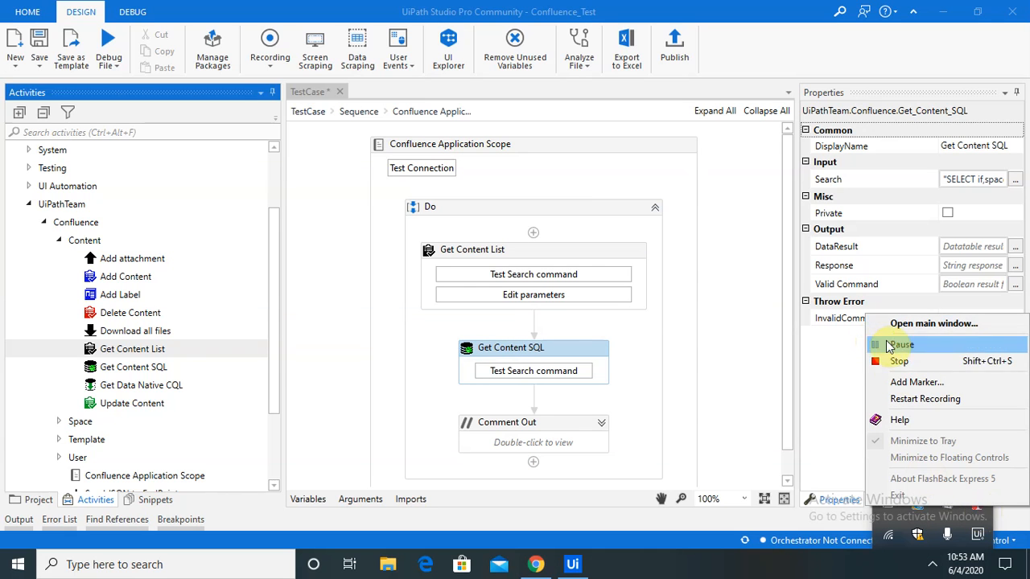